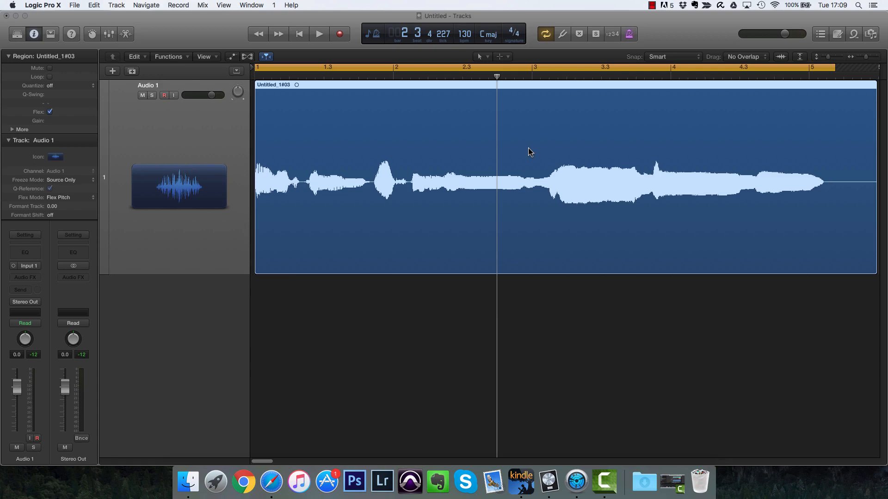
Step: Insert the Pitch Correction plugin on the Audio 1 channel's audio effects slot and close its window
click(25, 278)
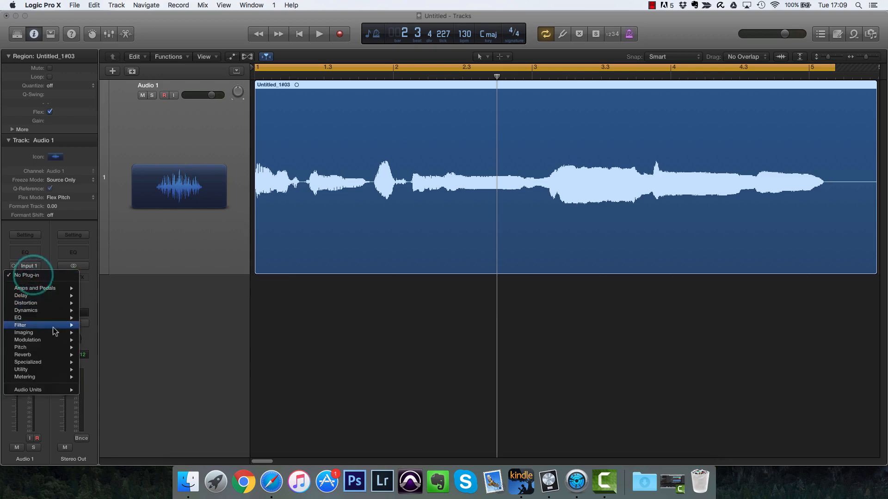
mouse_move(48, 342)
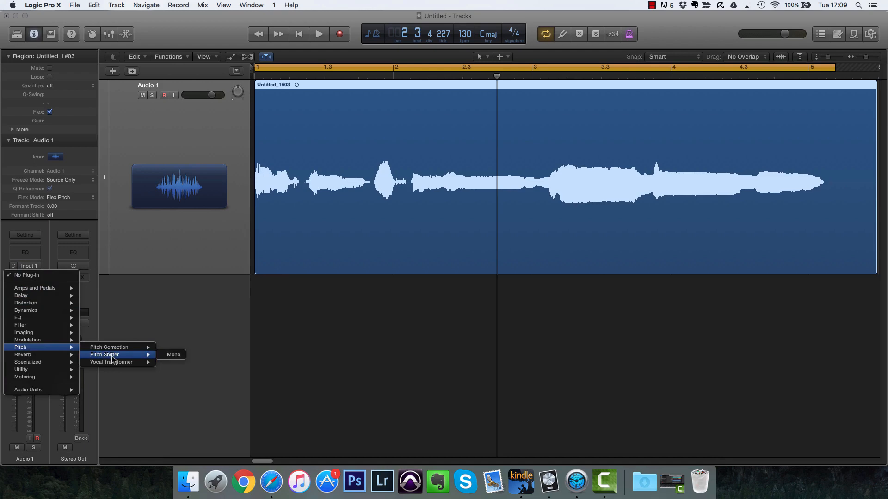
mouse_move(129, 347)
click(167, 346)
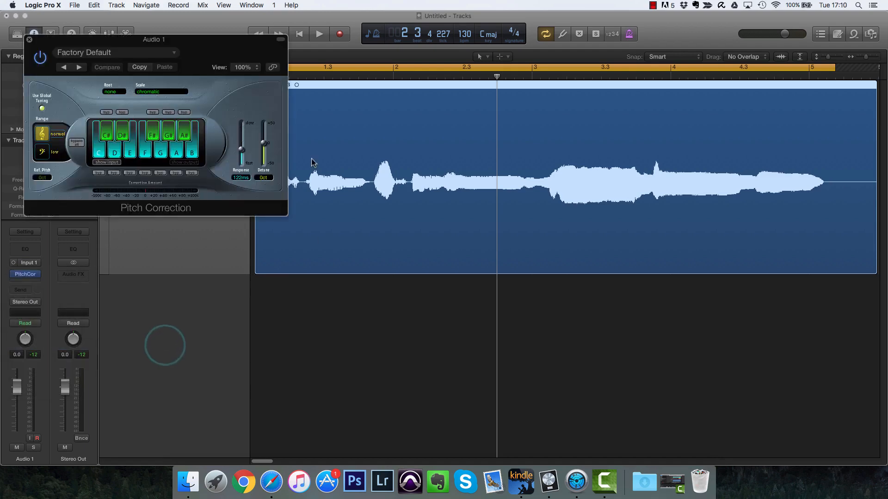
drag(194, 45, 285, 84)
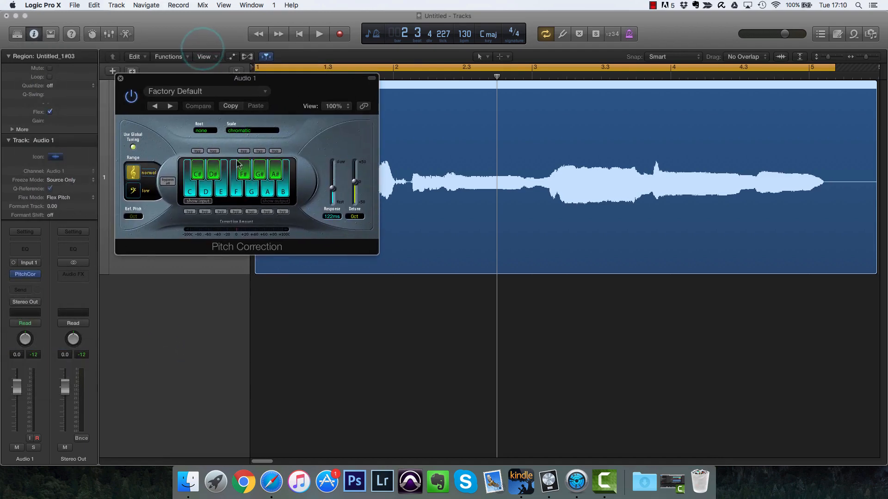
click(120, 79)
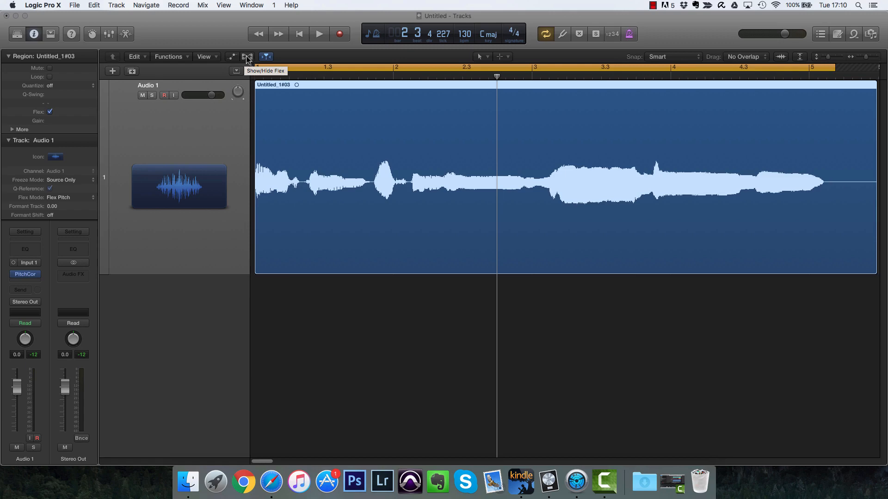
Step: Show the Flex view and enable Flex Pitch editing on the Audio 1 track
key(super+f)
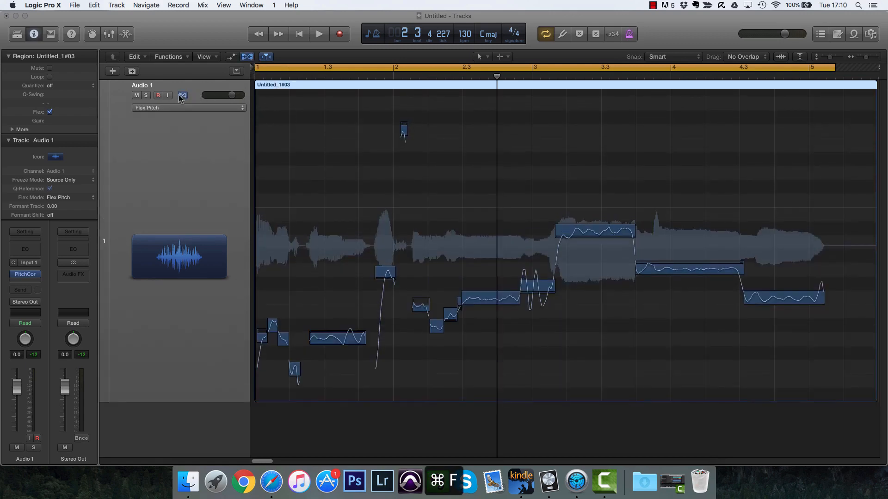
click(182, 96)
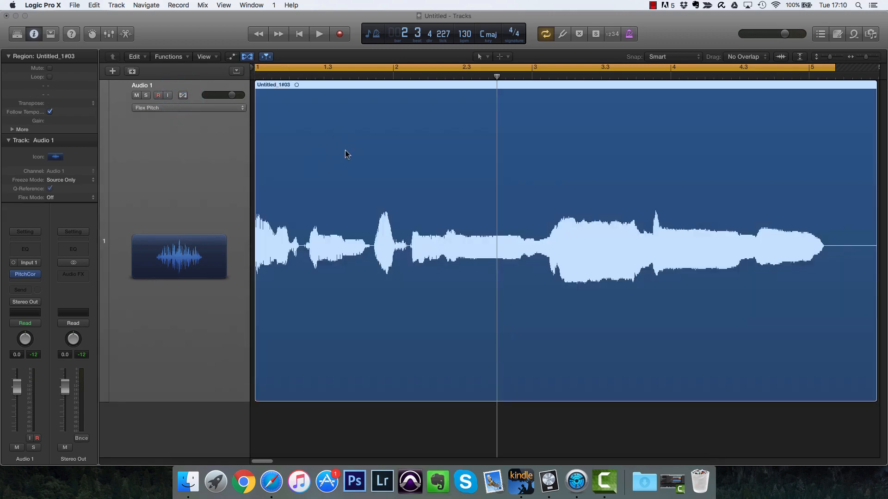
click(183, 96)
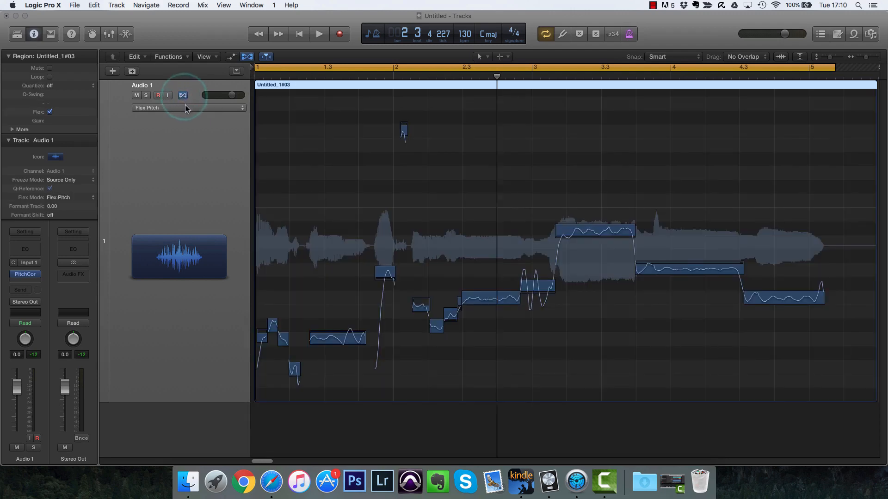
click(186, 108)
click(176, 110)
Step: Play back the vocal region to hear the detected notes
key(space)
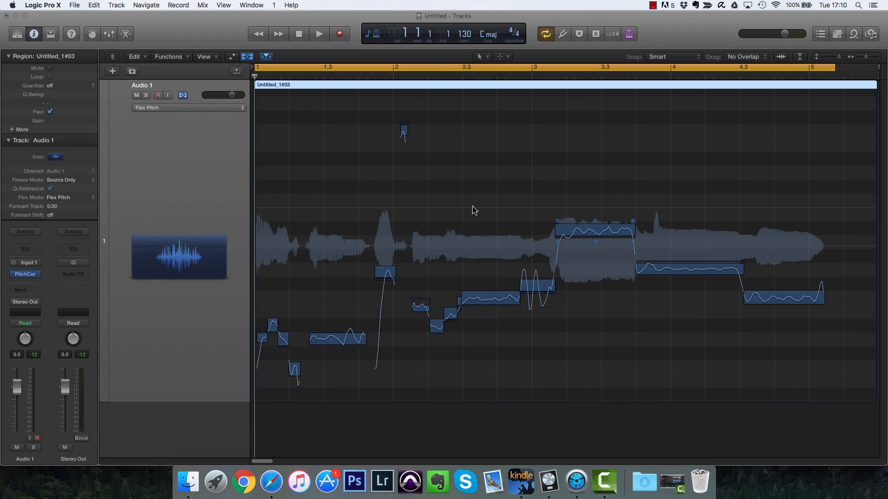
key(space)
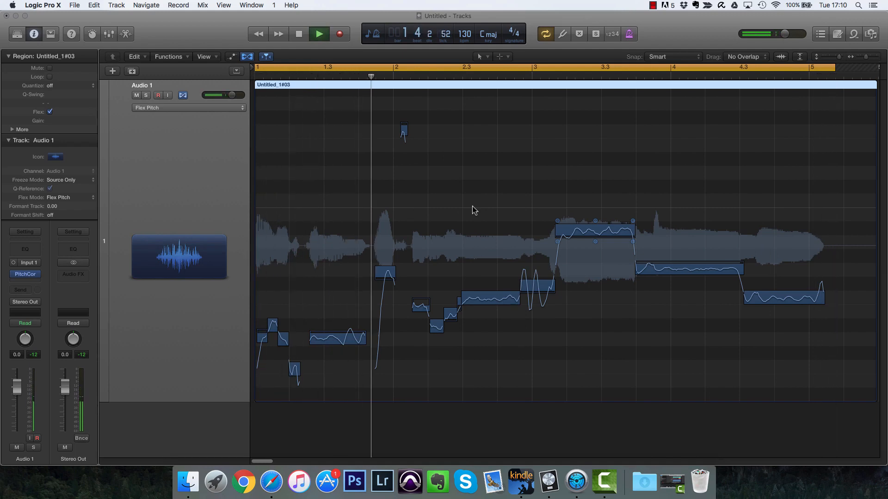
key(space)
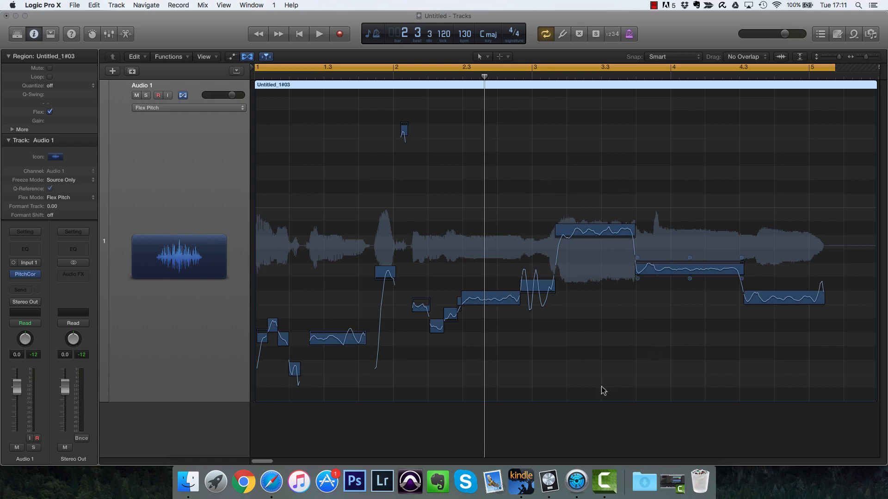
Step: Set all notes to Perfect Pitch and play the corrected vocal
right_click(649, 354)
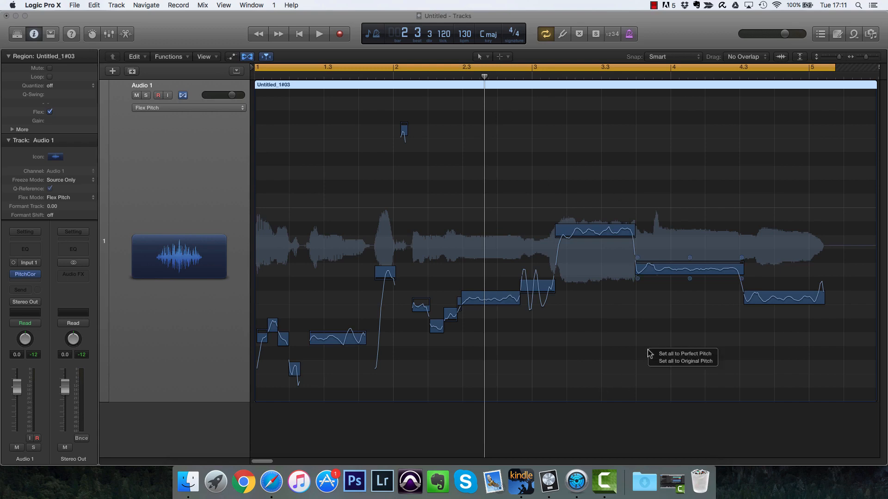
click(673, 355)
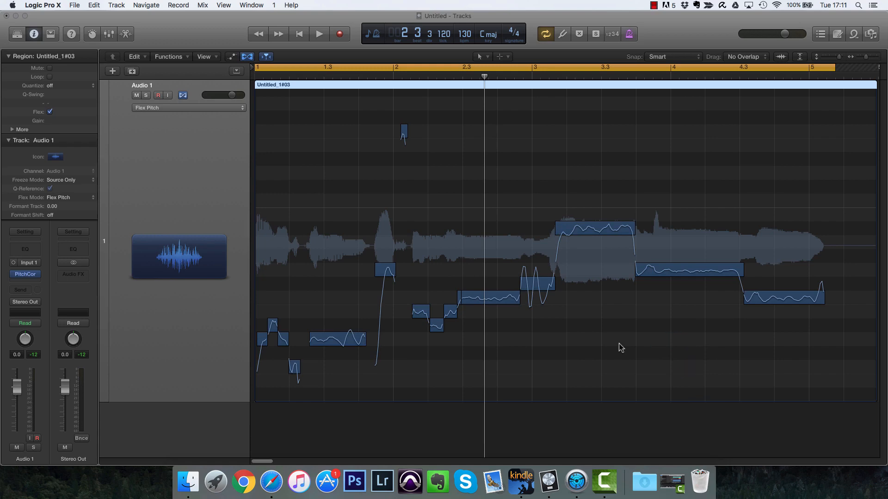
key(space)
key(space)
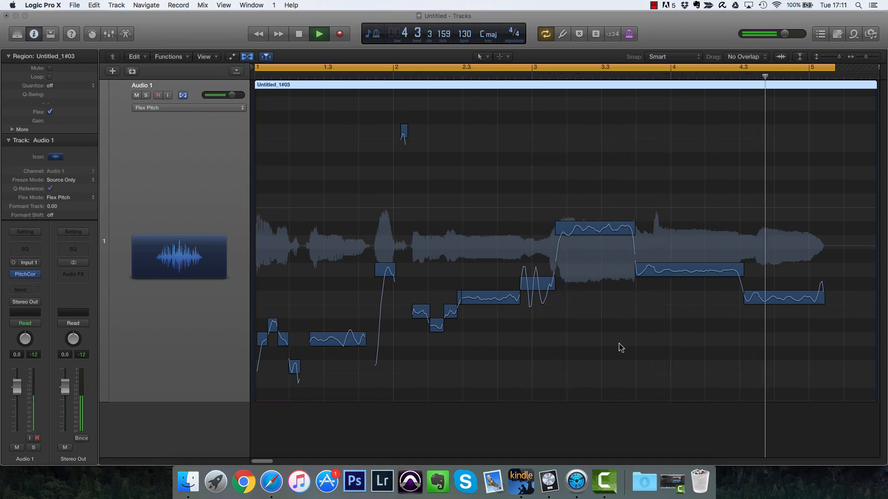
key(space)
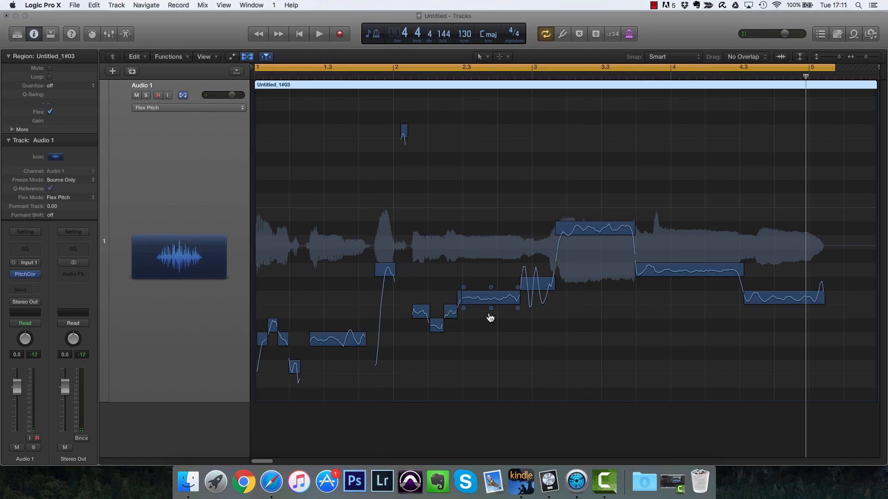
Step: Set all notes back to Original Pitch
right_click(570, 351)
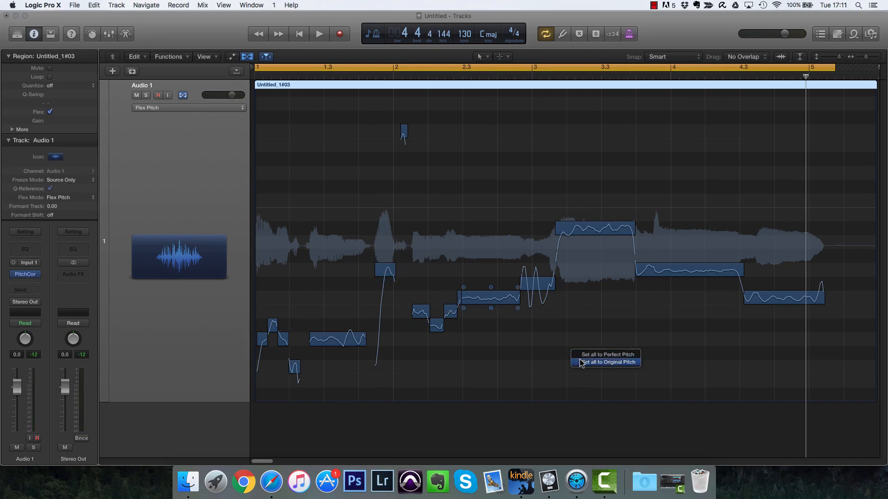
click(581, 363)
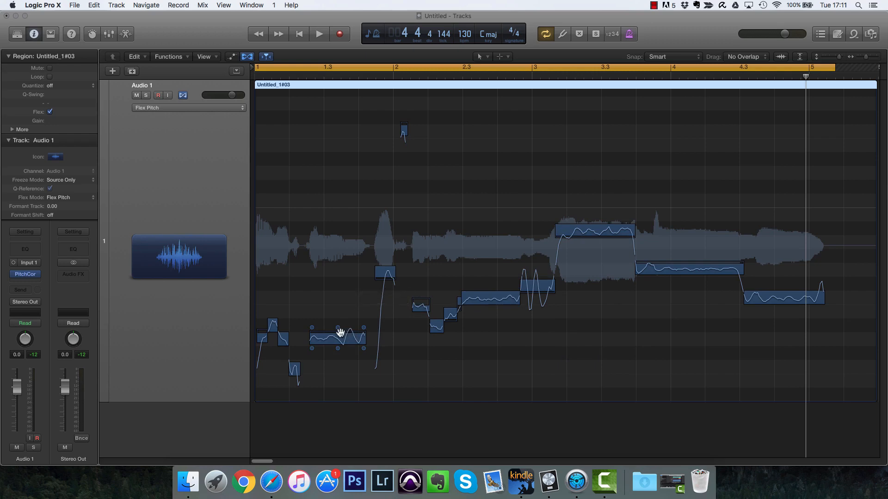
Step: Select the short notes just after bar 2 and adjust the fine pitch of one
click(385, 271)
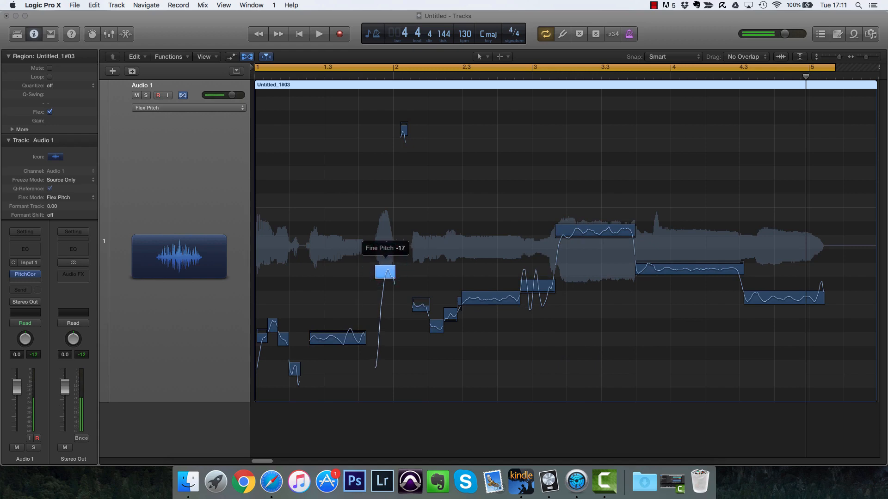
click(421, 299)
drag(421, 298, 421, 320)
drag(421, 269, 422, 197)
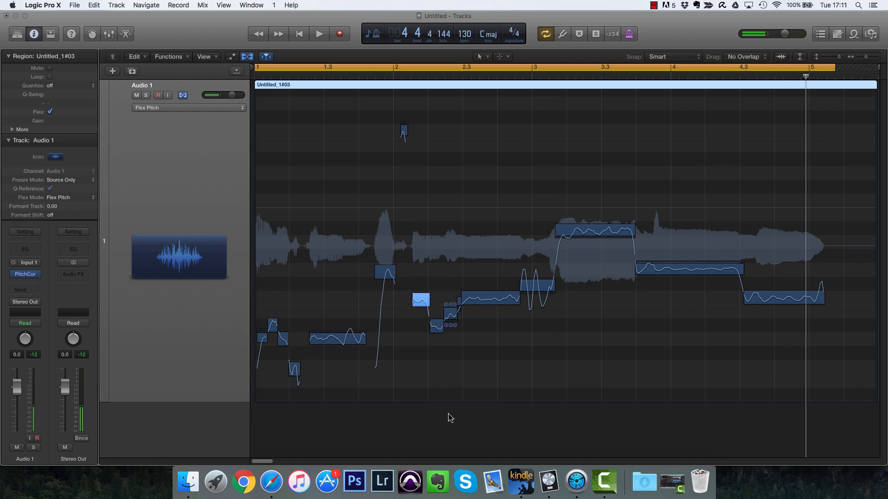
Step: Set the selected notes to Perfect Pitch and start playback
right_click(579, 343)
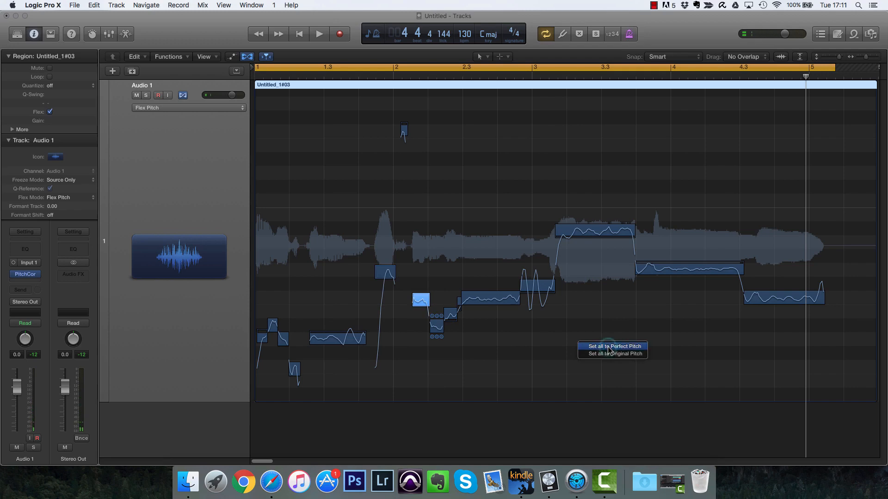
click(608, 346)
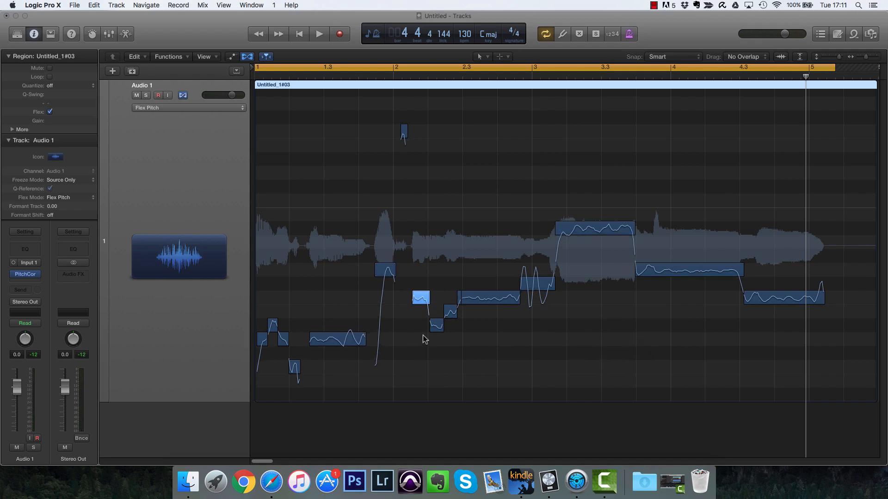
key(space)
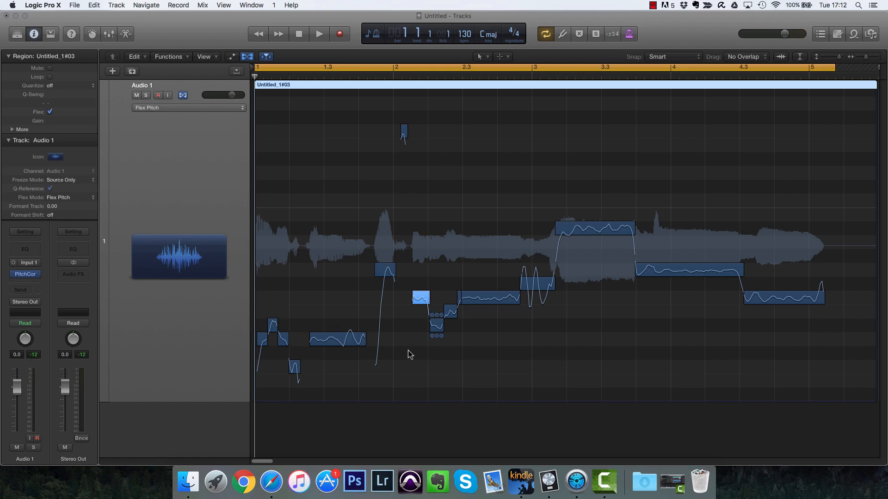
Step: Select the long note near bar 1.3 and move it up in pitch
click(351, 340)
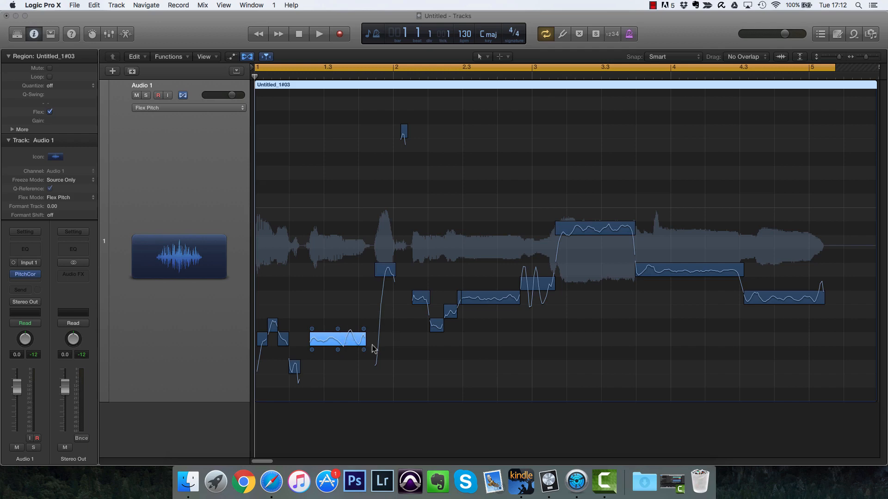
click(459, 381)
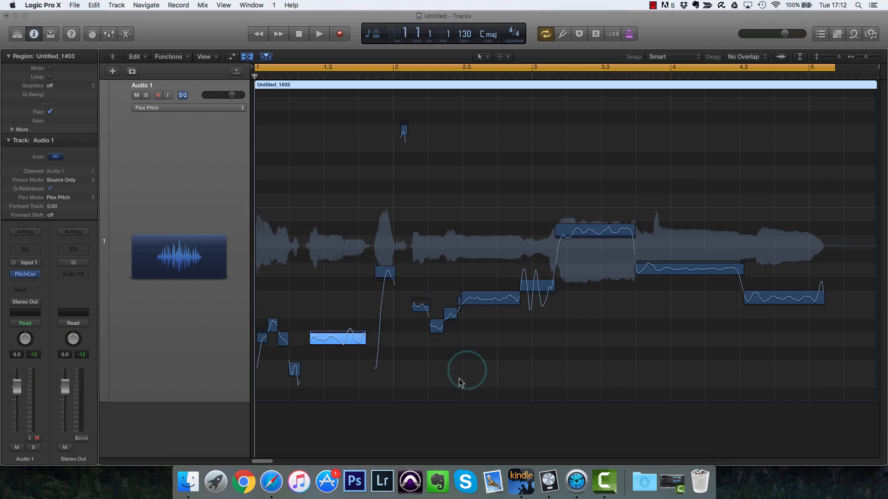
click(339, 332)
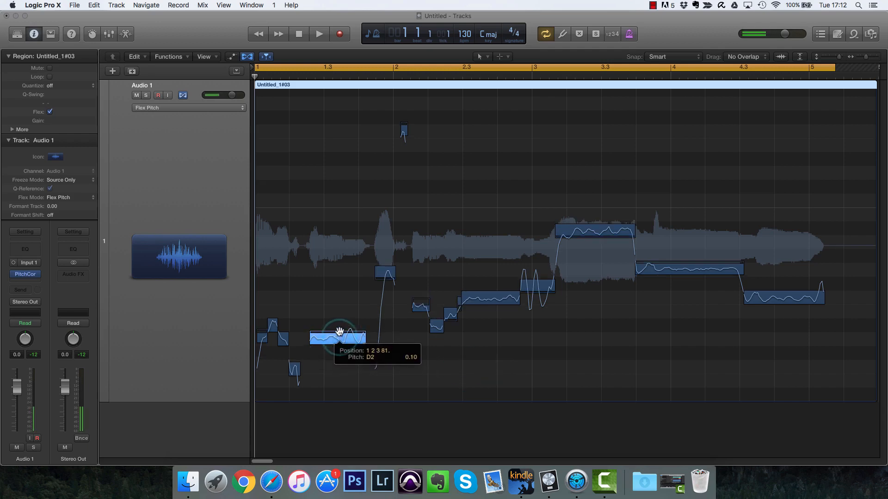
drag(339, 332, 343, 311)
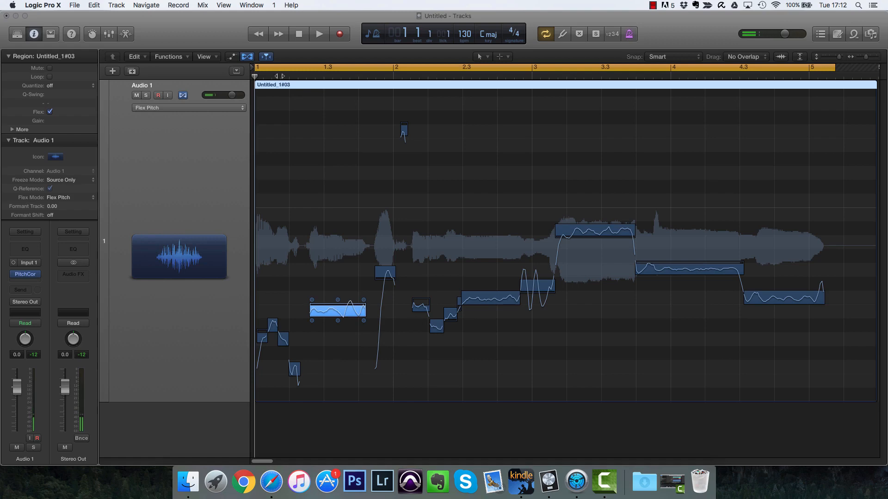
Step: Play the phrase from just after bar 1
click(281, 68)
double_click(281, 77)
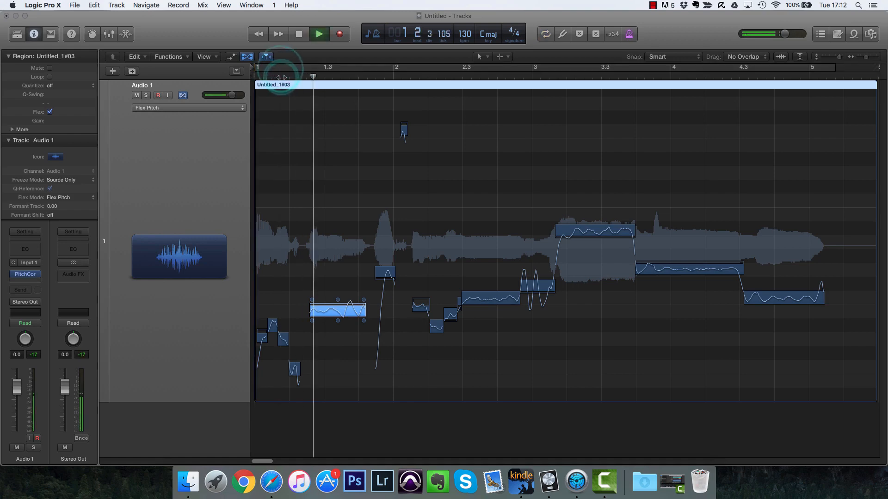
key(space)
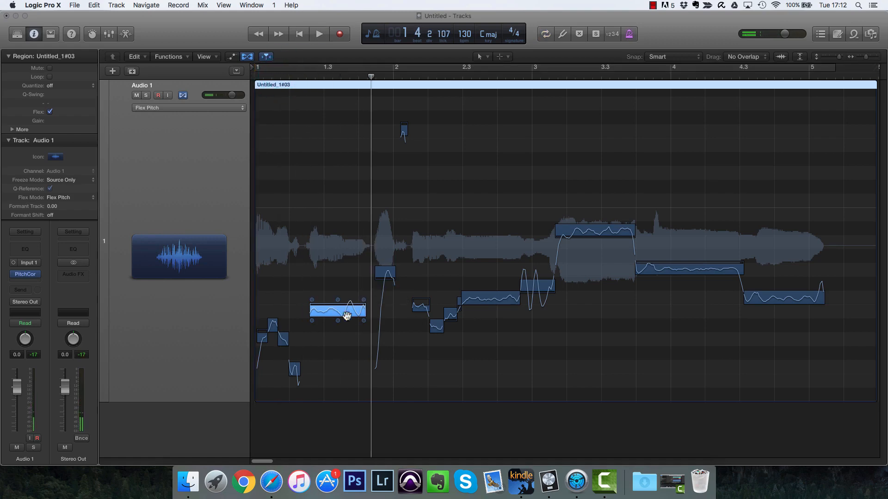
Step: Undo the last two pitch edits and replay from near bar 1.3
key(super+z)
key(super+z)
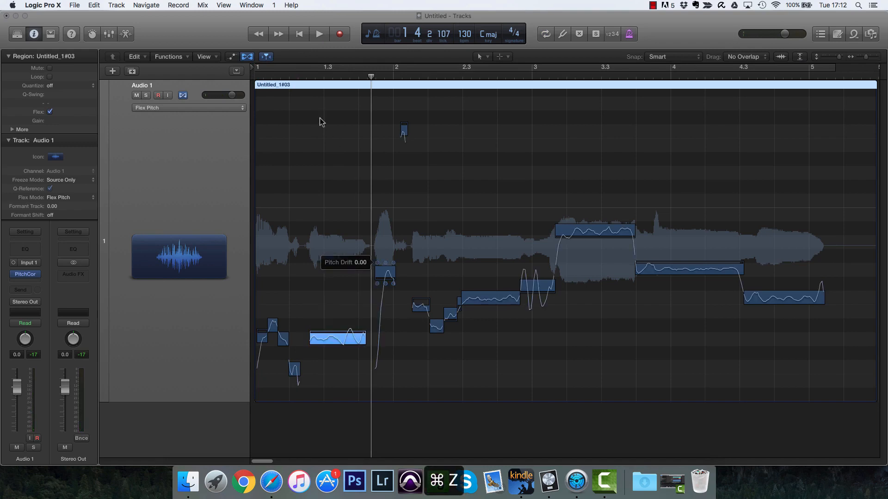
double_click(294, 75)
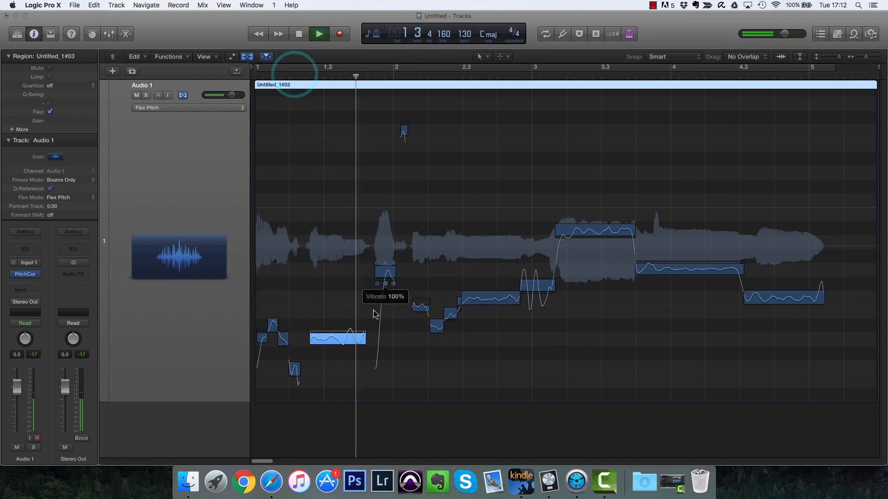
key(space)
Step: Adjust the vibrato and fine pitch of the long note near bar 1.3
mouse_move(349, 342)
mouse_down()
mouse_move(351, 309)
mouse_move(349, 340)
mouse_up()
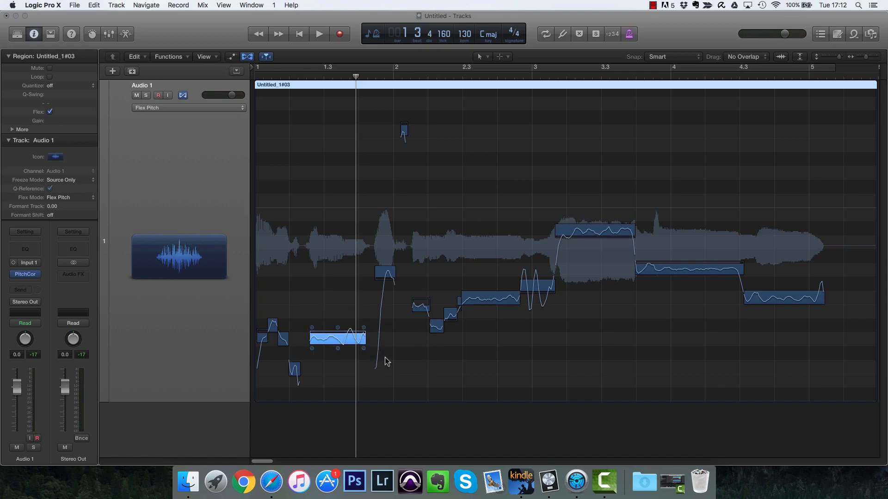
drag(338, 328, 338, 331)
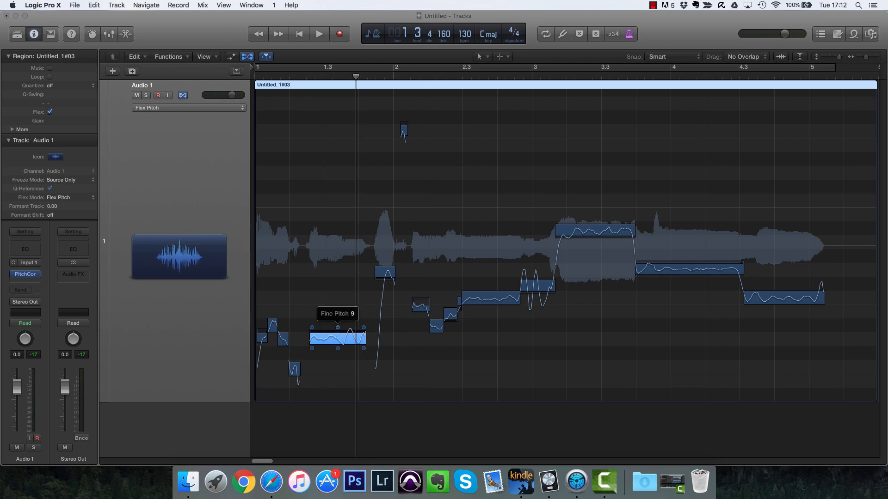
drag(337, 328, 336, 351)
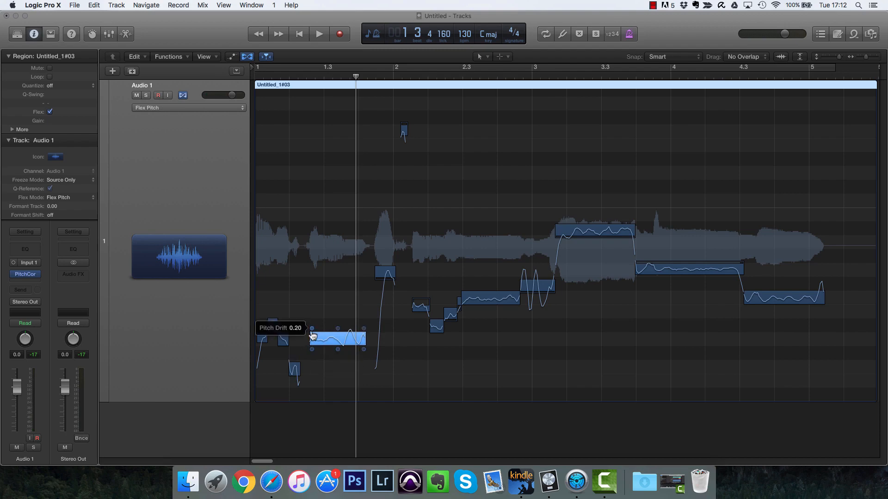
Step: Adjust the pitch drift at the start and end of the long note near bar 1.3, ending at -0.61
mouse_move(312, 329)
mouse_down()
mouse_move(309, 281)
mouse_move(309, 356)
mouse_move(308, 326)
mouse_up()
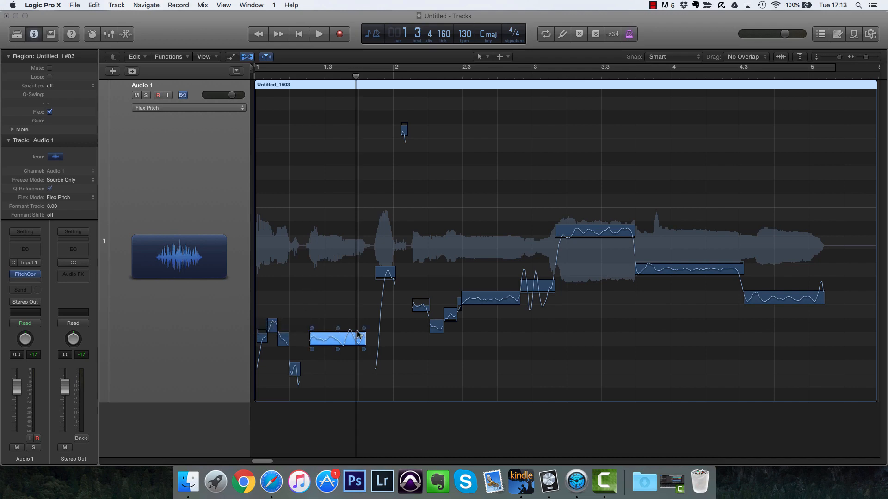
mouse_move(364, 332)
mouse_down()
mouse_move(367, 384)
mouse_move(366, 339)
mouse_up()
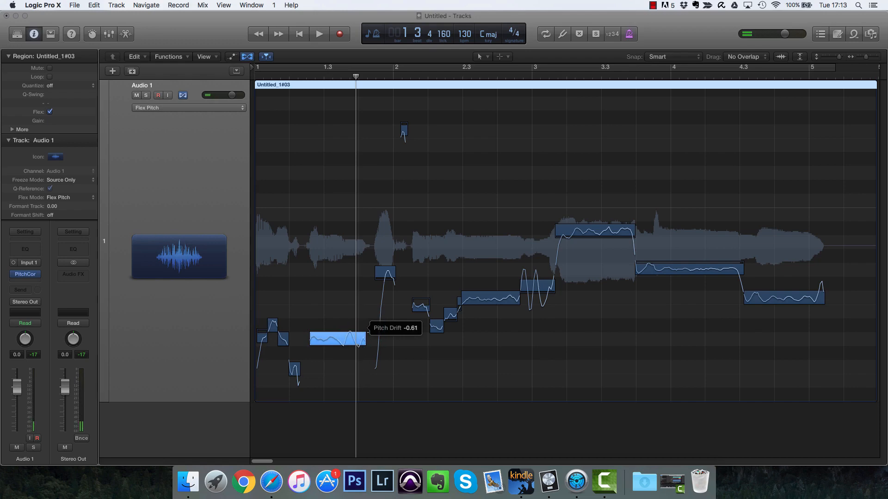
Step: Adjust the pitch drift of the short note near bar 2
click(376, 265)
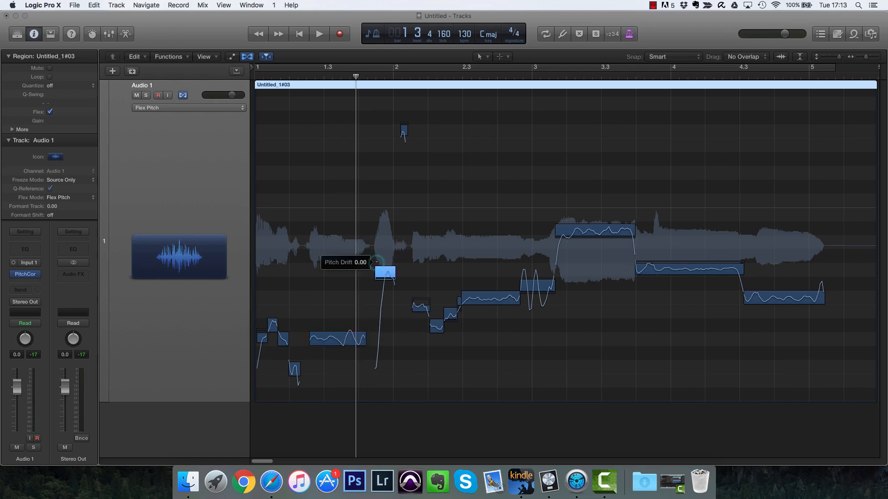
drag(377, 241, 384, 169)
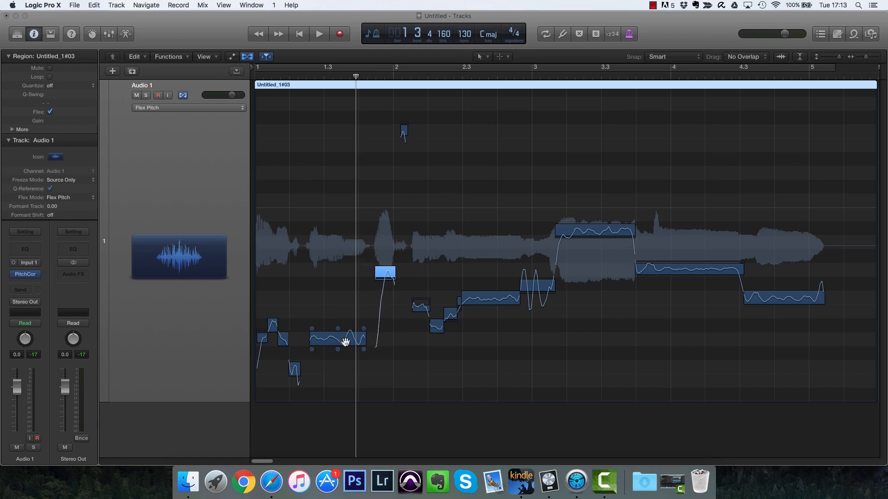
Step: Adjust the gain of the long note near bar 1.3 and raise its vibrato to 600%
mouse_move(337, 328)
mouse_down()
mouse_move(338, 311)
mouse_move(337, 322)
mouse_up()
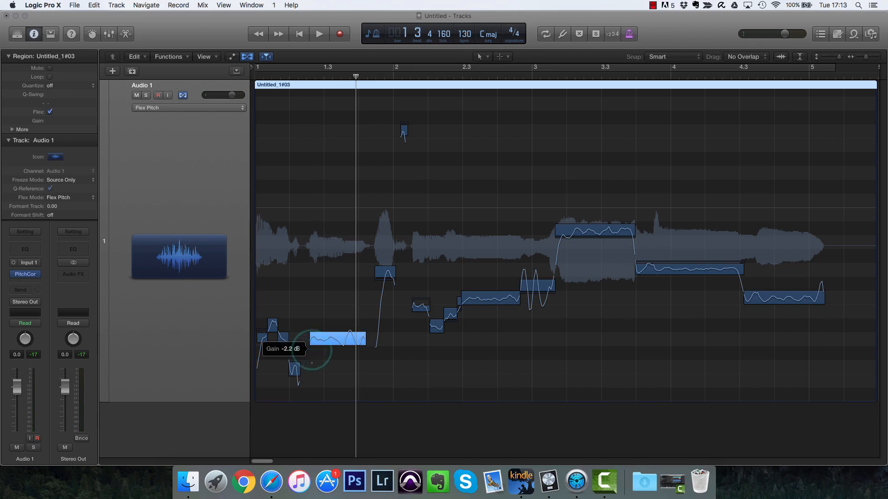
drag(311, 363, 308, 338)
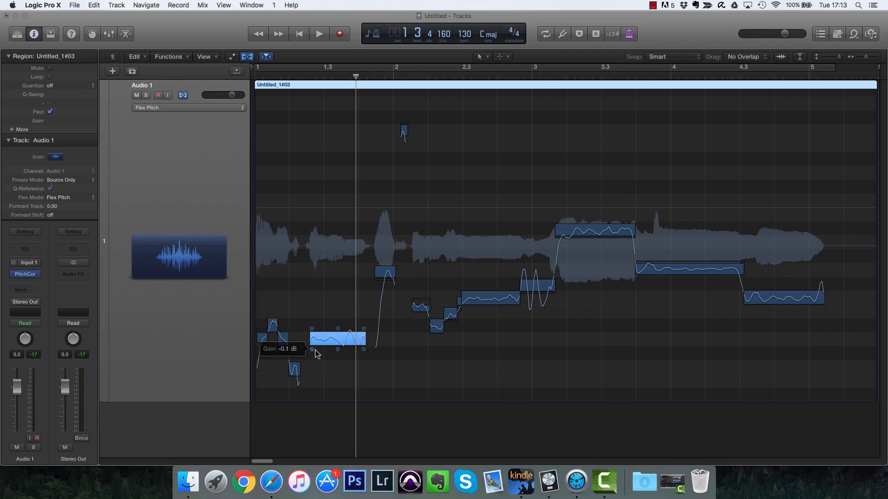
drag(316, 354, 316, 354)
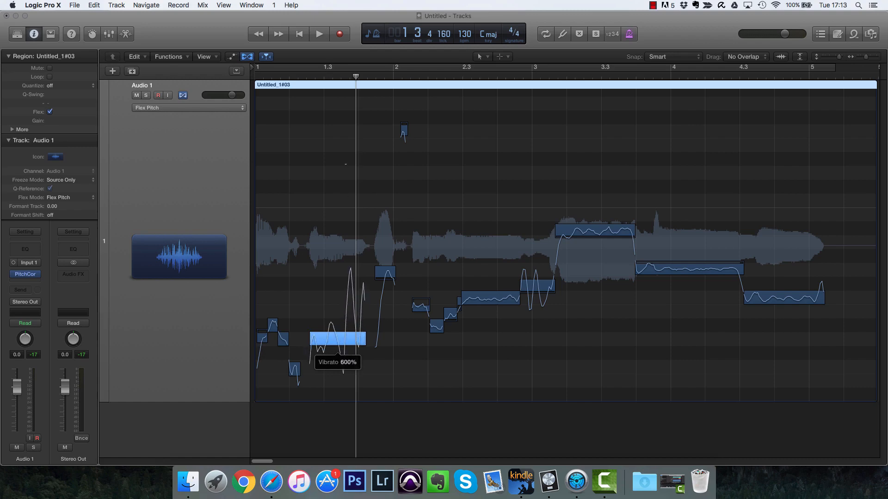
Step: Play the phrase from near bar 1.3
double_click(289, 75)
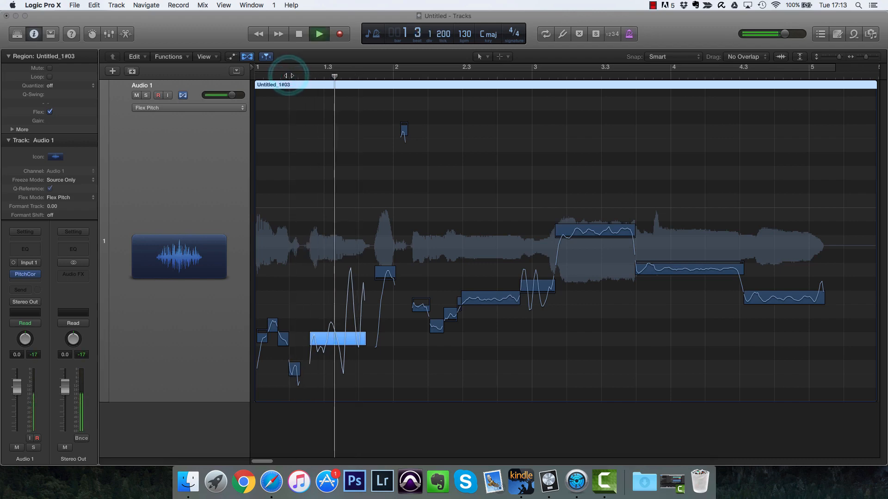
key(space)
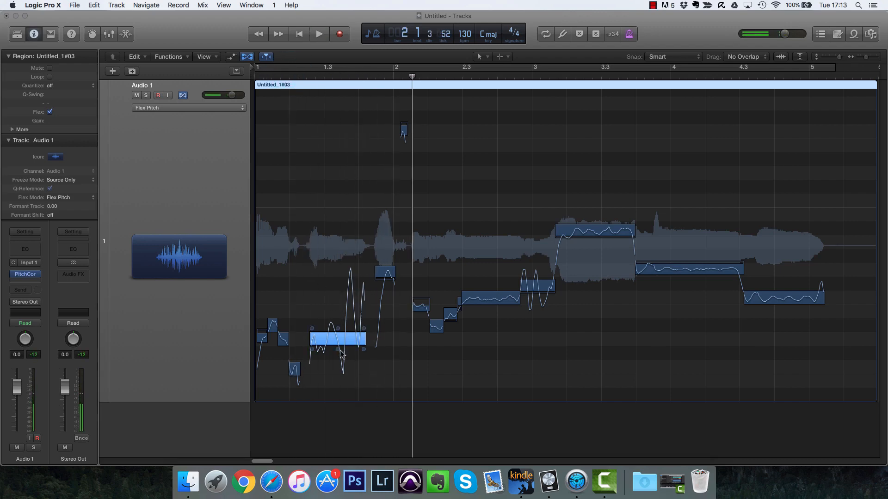
Step: Lower the long note's vibrato to 10% and replay from near bar 1.3
drag(341, 353, 341, 434)
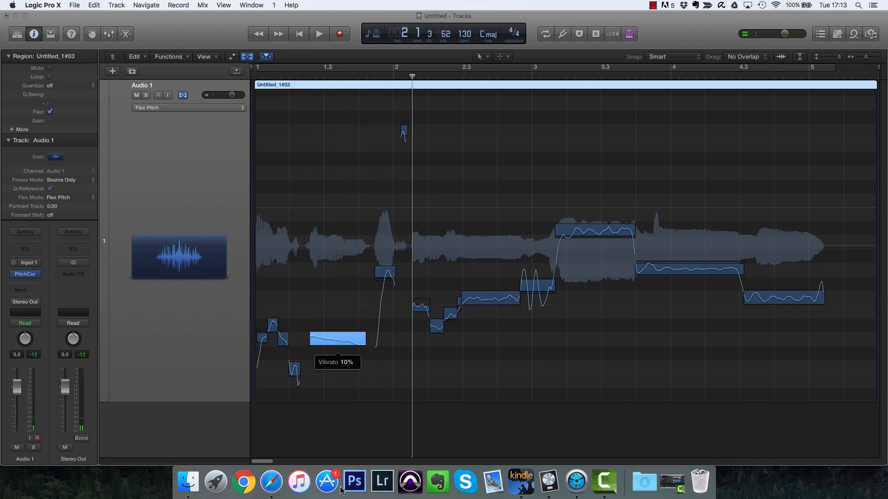
double_click(290, 75)
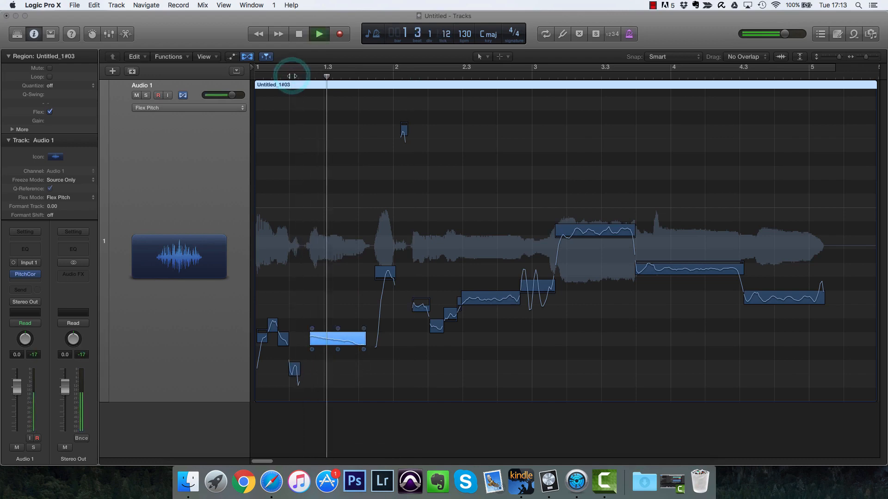
key(space)
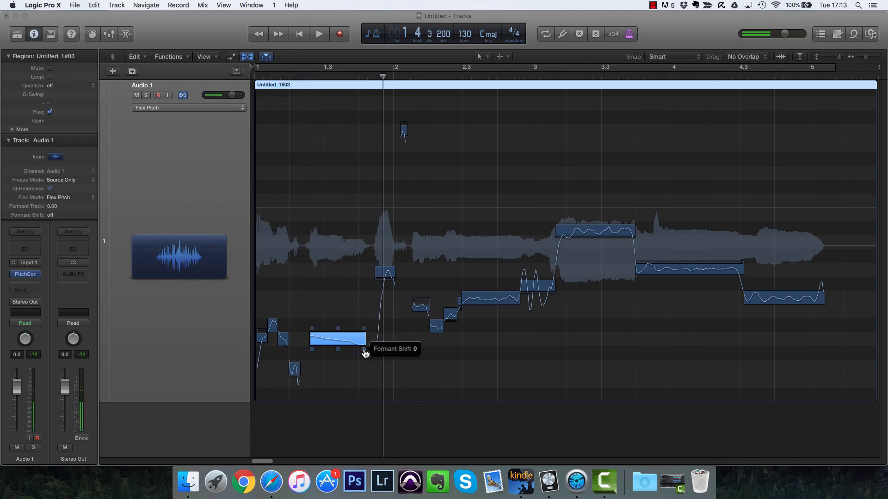
Step: Nudge the long note's formant shift and replay the phrase
drag(364, 350, 364, 345)
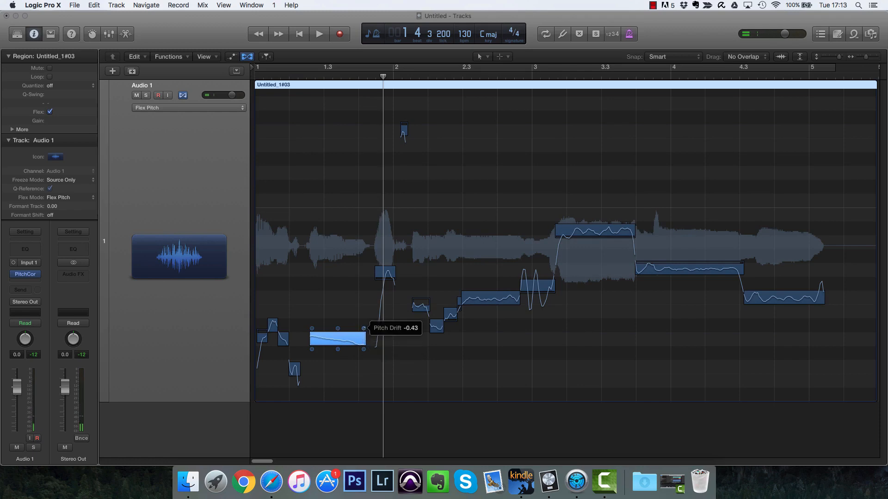
click(285, 72)
key(space)
key(space)
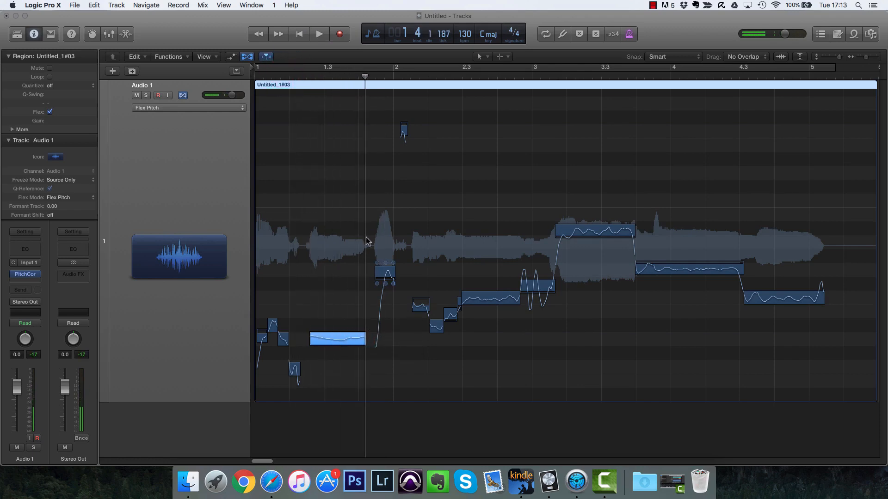
Step: Set the vibrato of the short note near bar 2 to 36% and play it back
drag(384, 297, 389, 319)
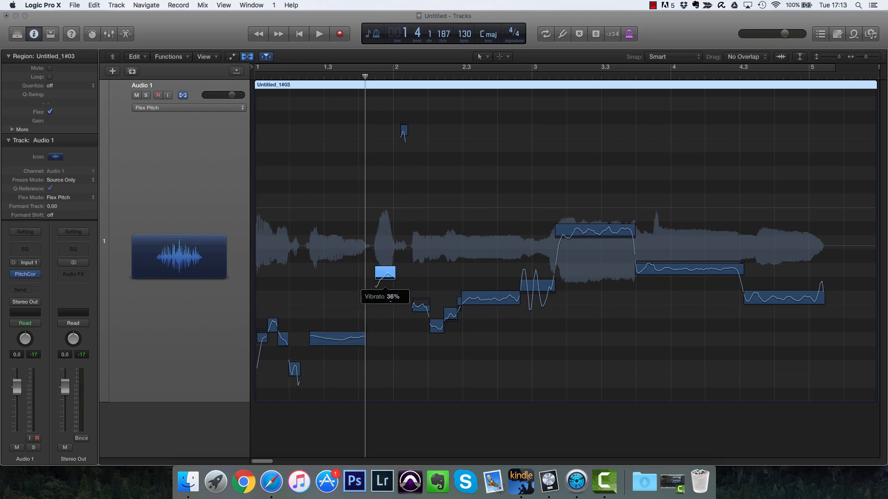
drag(389, 296, 388, 294)
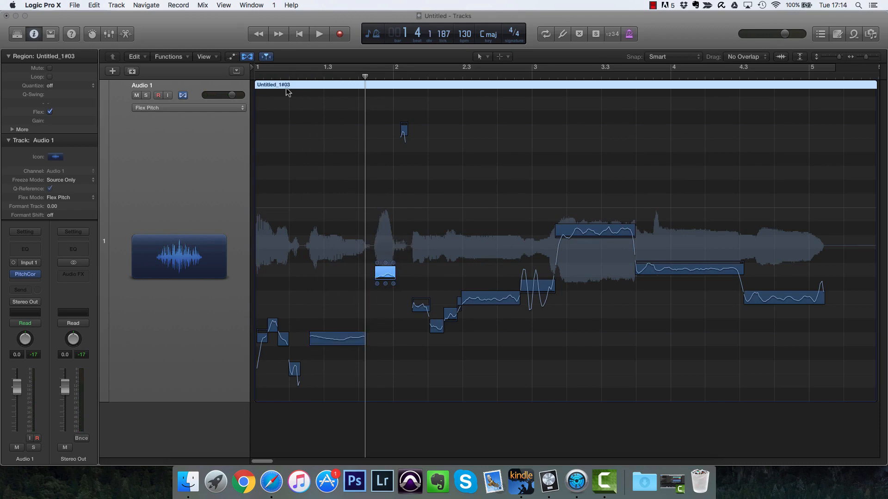
key(space)
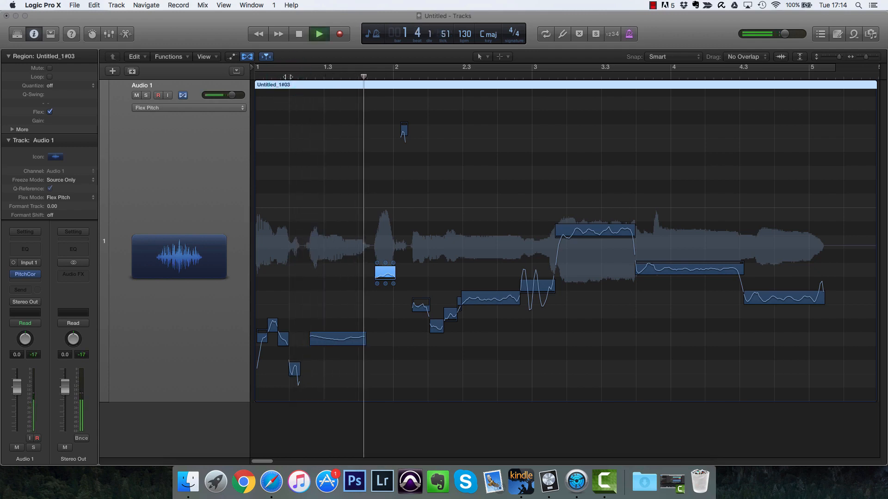
key(space)
Step: Undo the recent vibrato, formant and gain changes on the long note and the note near bar 2
key(super+z)
key(super+z)
key(super+z)
key(super+z)
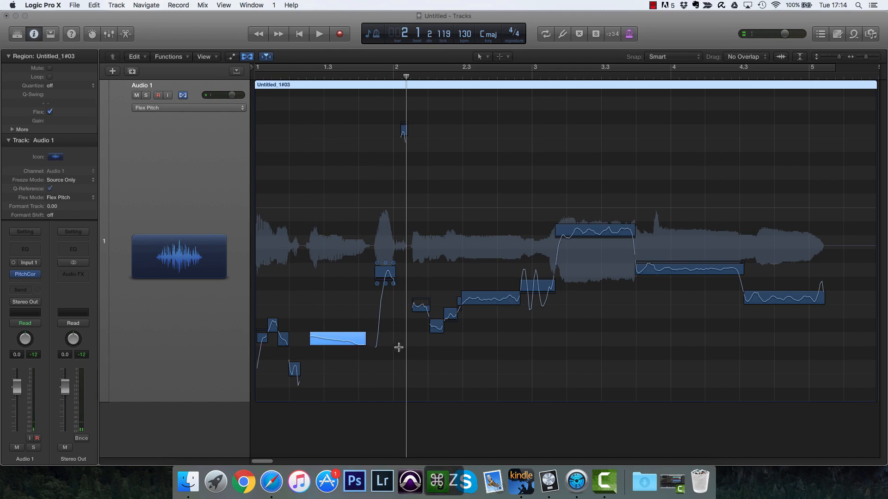
right_click(446, 361)
click(464, 374)
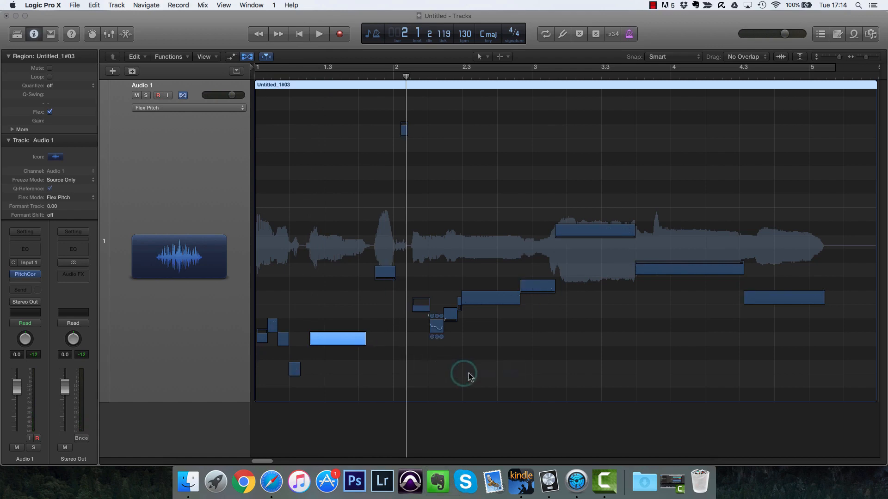
click(404, 383)
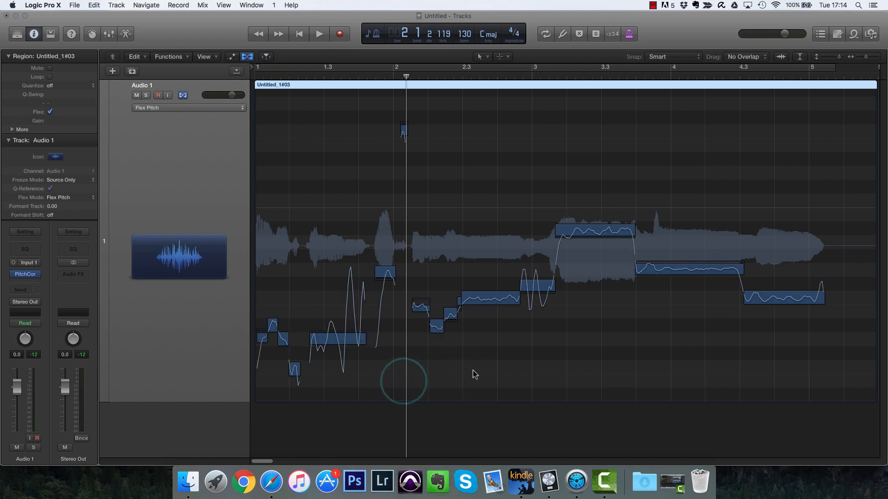
mouse_move(339, 354)
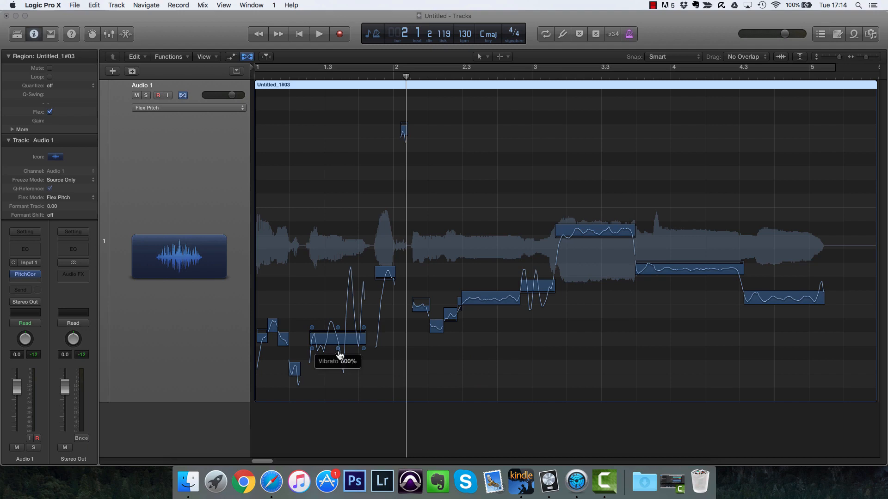
key(super+z)
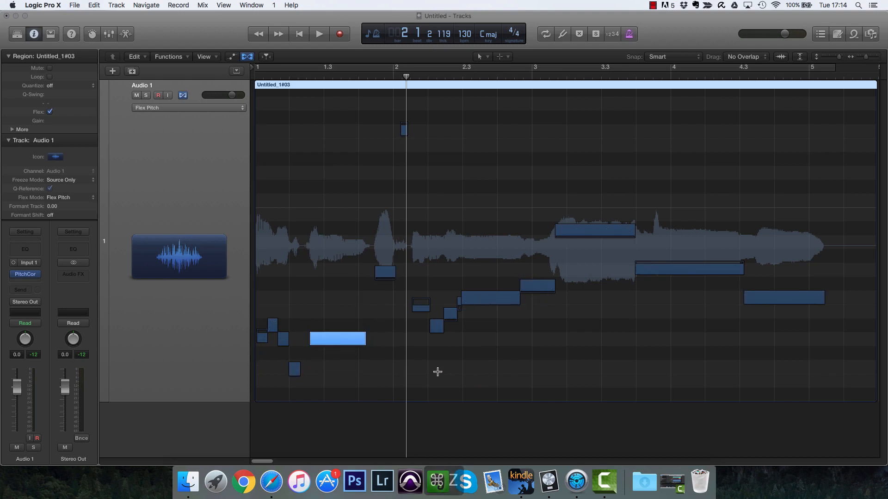
key(super+z)
click(423, 371)
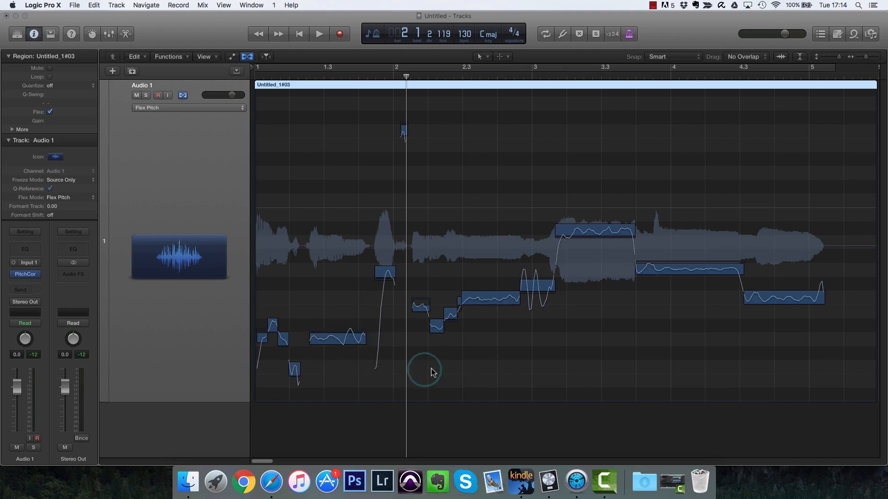
Step: Set the long note near bar 1.3 and the note just after bar 2 to perfect pitch
right_click(345, 342)
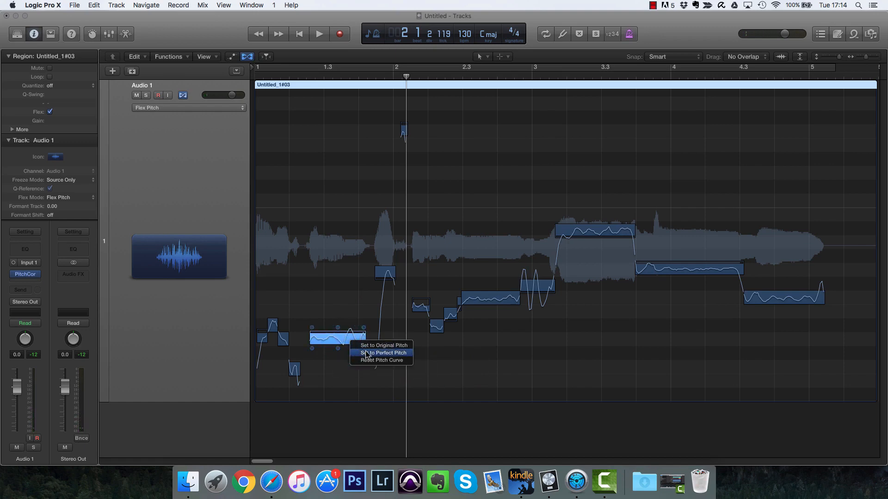
click(366, 354)
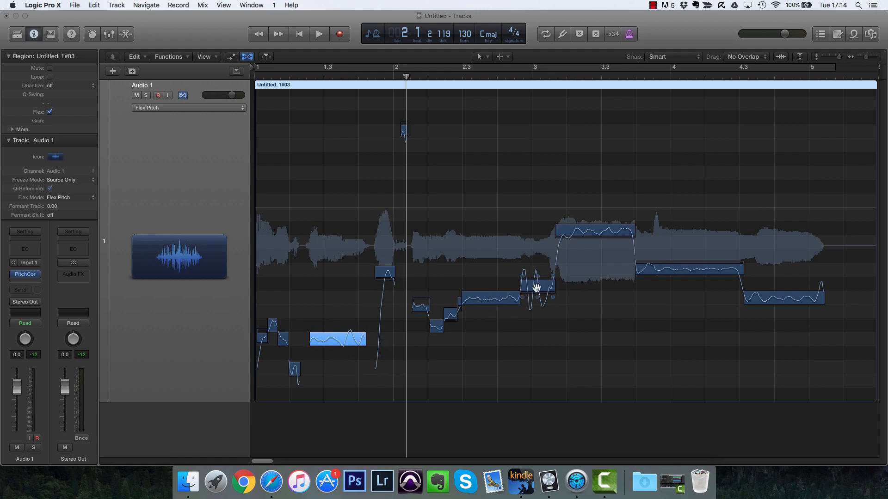
click(419, 311)
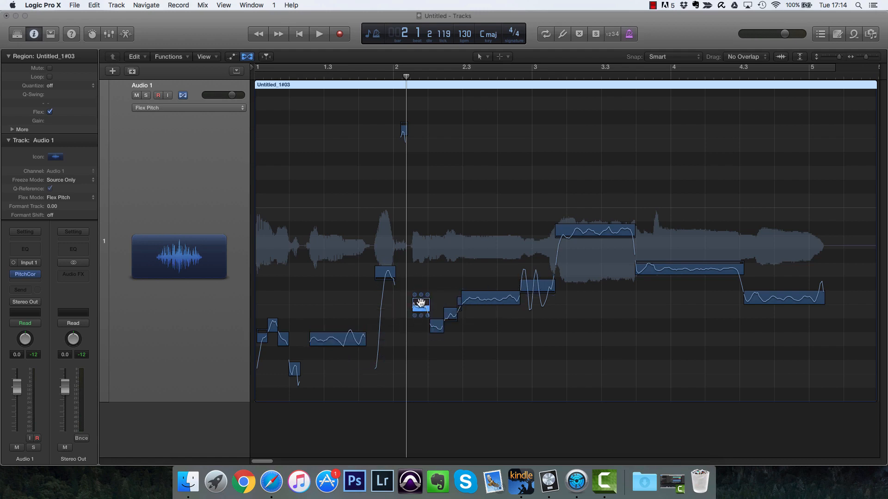
right_click(421, 305)
click(445, 315)
Step: Play the phrase from the start
click(687, 262)
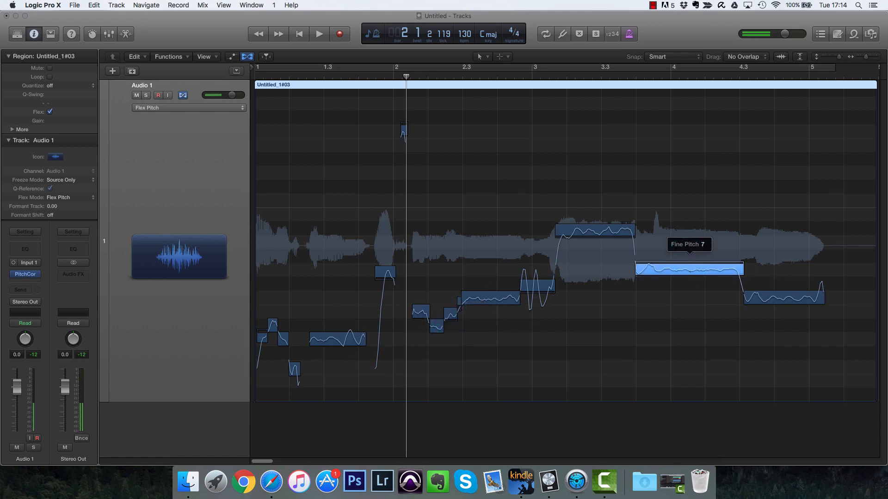
click(261, 336)
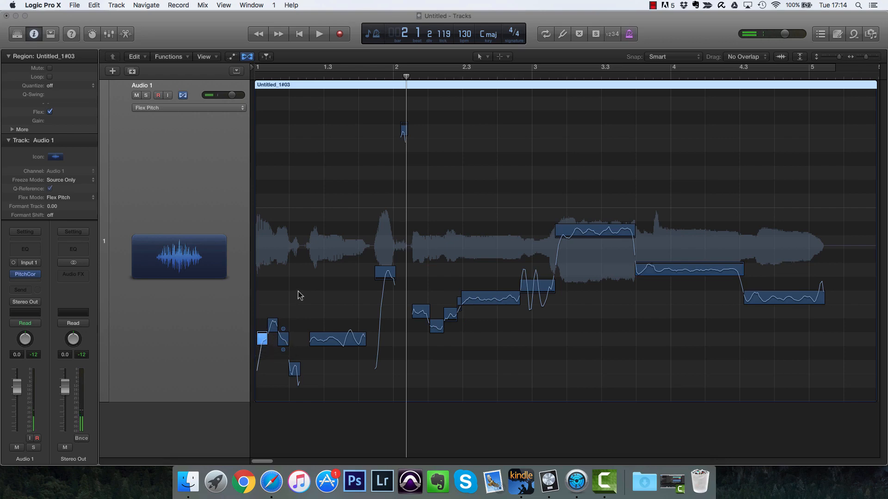
key(Return)
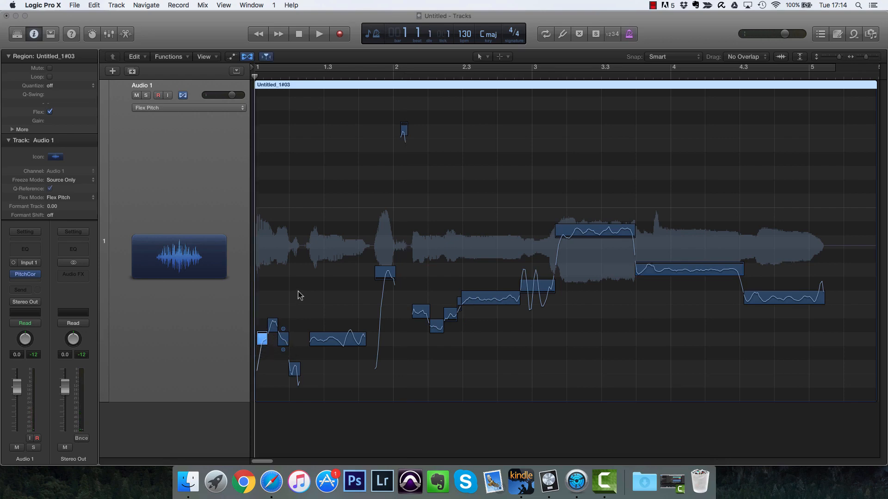
key(space)
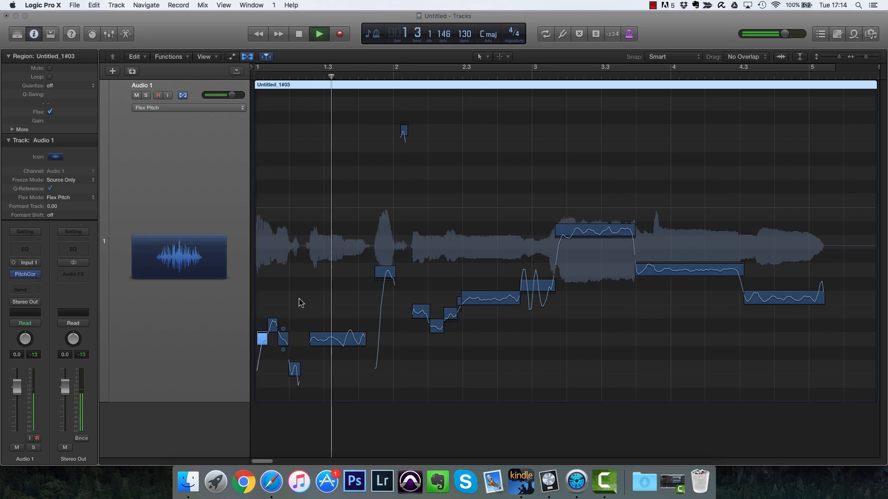
Step: Raise the first note at bar 1 by one semitone and replay from the start
mouse_move(262, 336)
mouse_down()
mouse_move(262, 315)
mouse_move(262, 324)
mouse_up()
key(Return)
key(space)
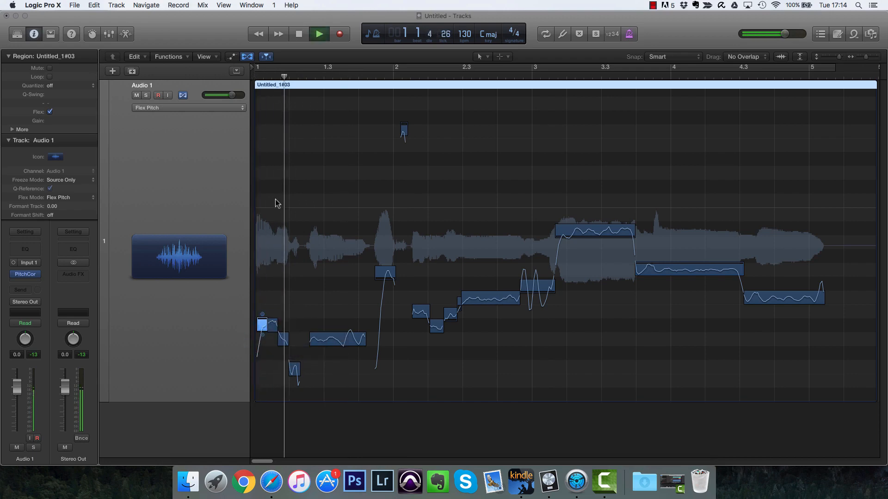
key(space)
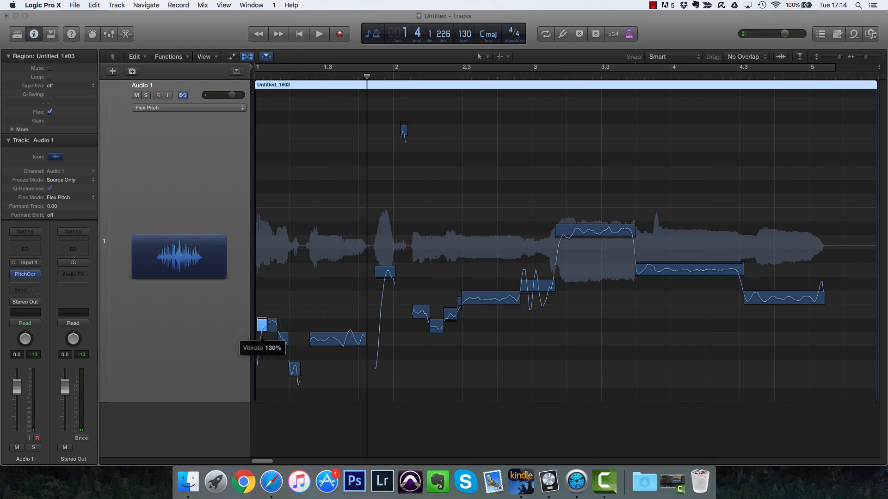
Step: Replay the phrase from the start once more
key(Return)
key(space)
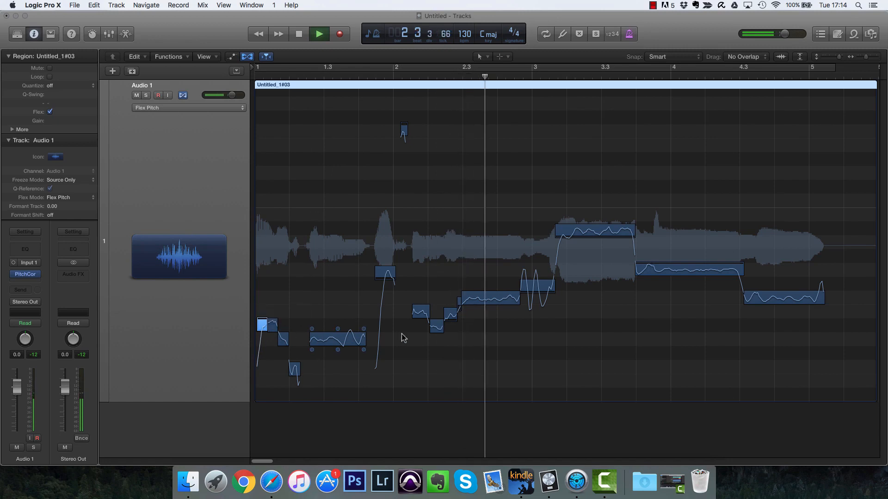
key(space)
Step: Adjust the pitch drift at the start of the note near bar 2
mouse_move(384, 271)
mouse_down()
mouse_move(384, 256)
mouse_move(384, 272)
mouse_up()
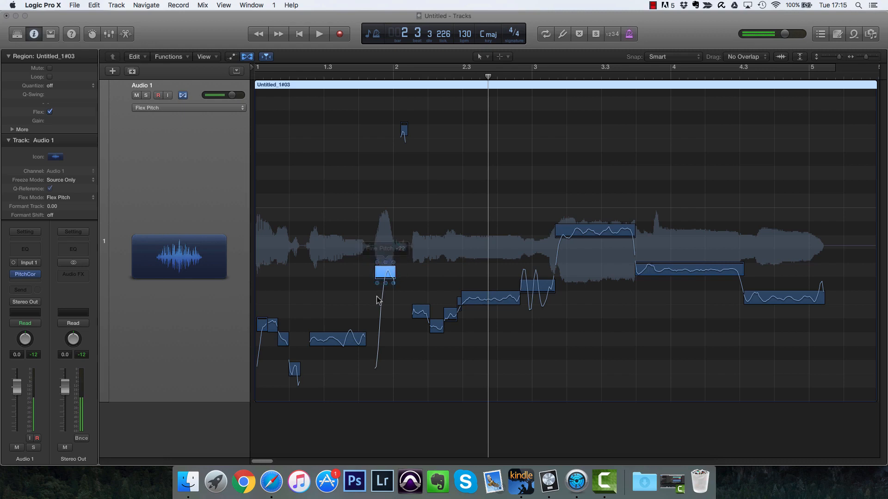
click(377, 282)
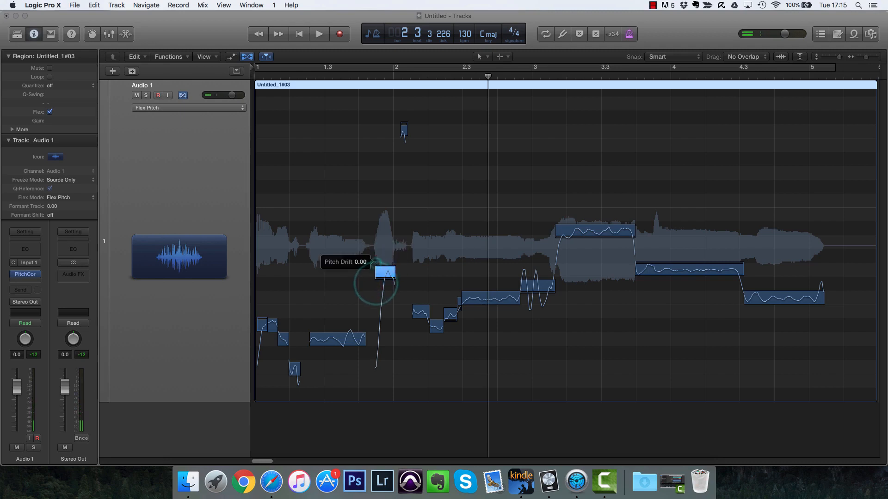
drag(379, 247, 377, 262)
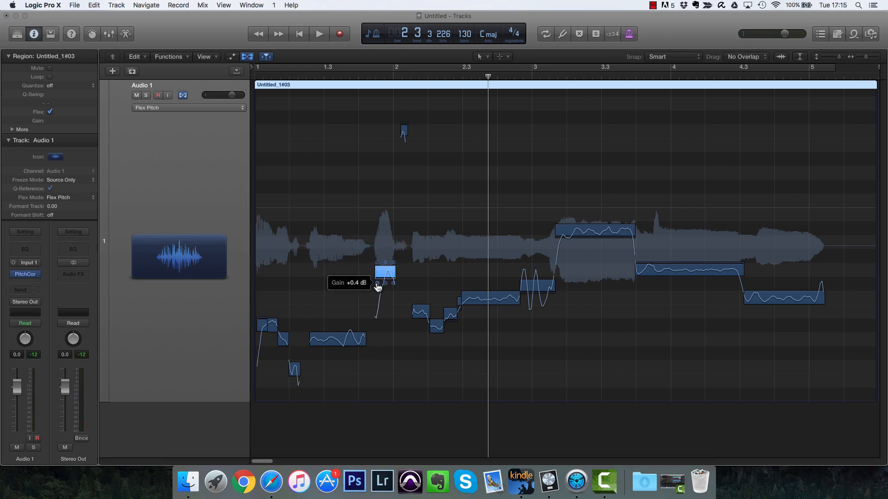
Step: Play the phrase from around beat 1.3 and listen through the later notes before stopping
click(332, 78)
key(space)
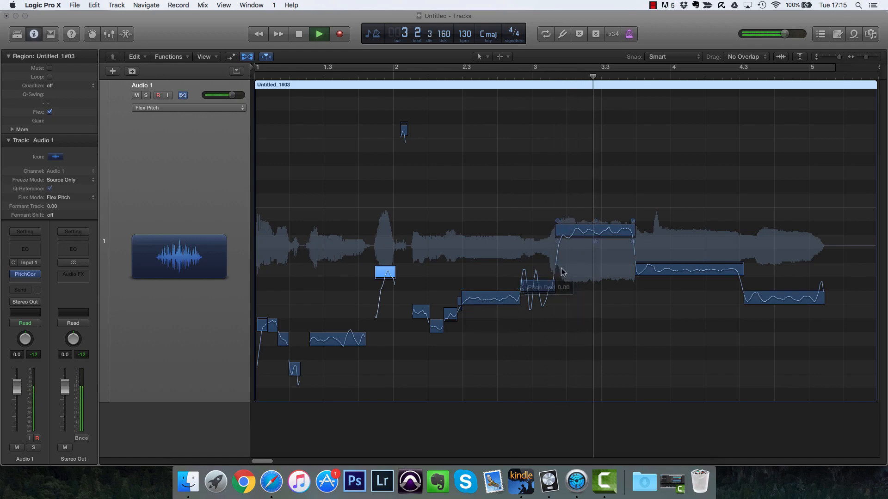
click(595, 245)
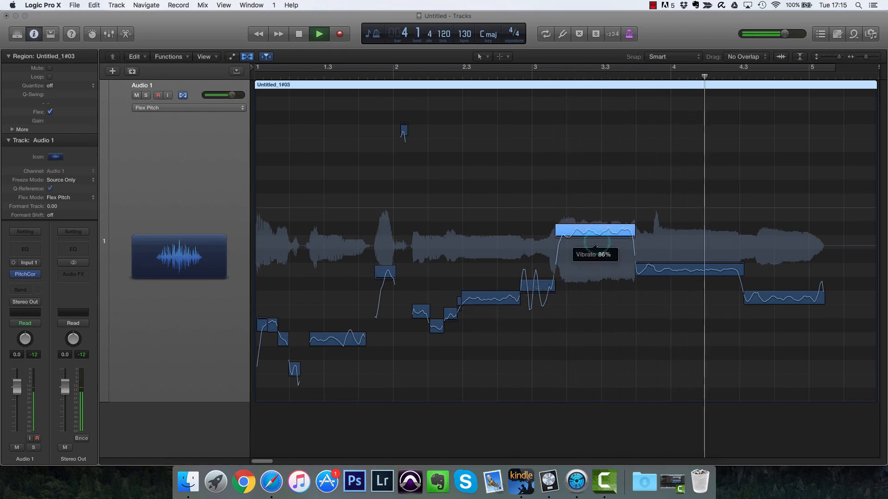
click(696, 278)
key(space)
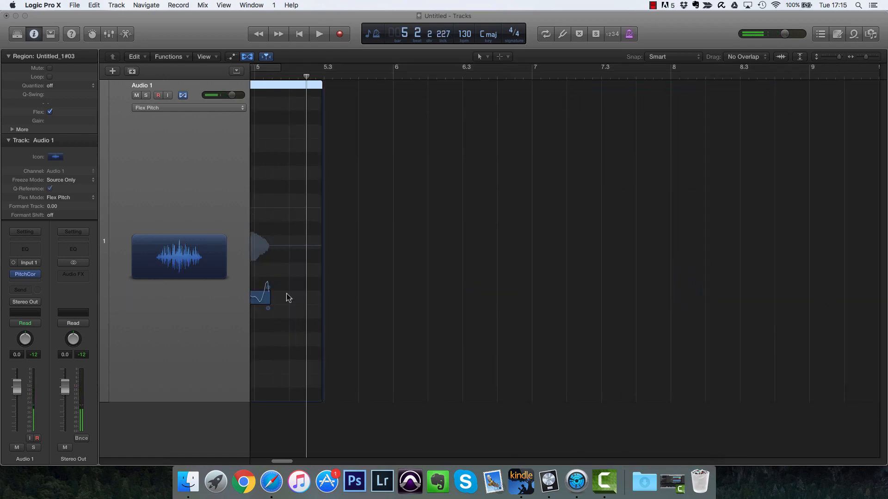
Step: Set the final note's vibrato to about 78% and its pitch drift to about -0.28
scroll(357, 282, left, 10)
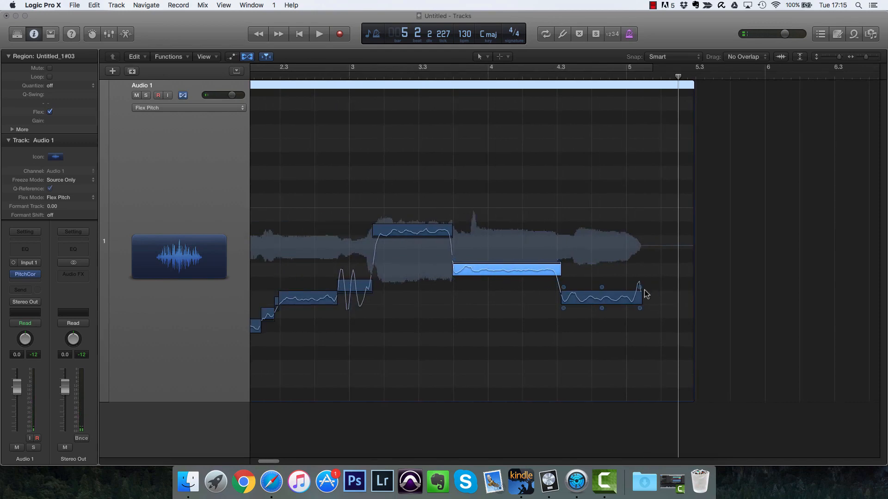
drag(643, 292, 641, 290)
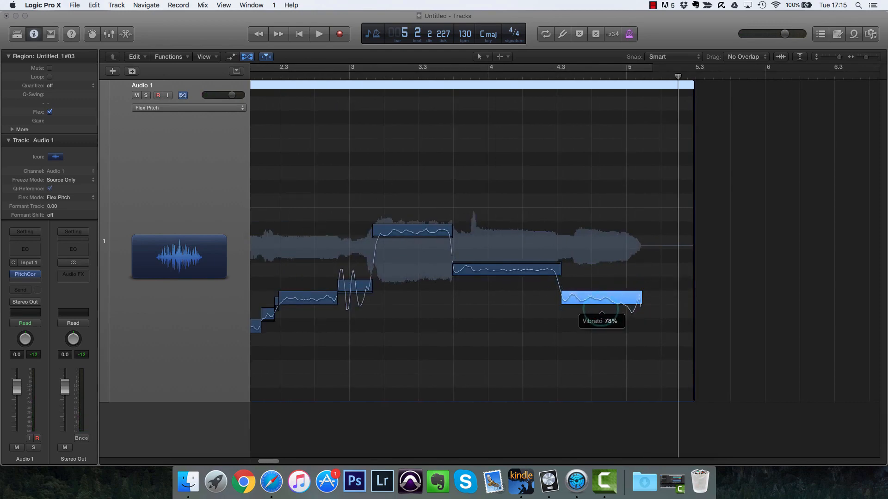
drag(640, 291, 640, 288)
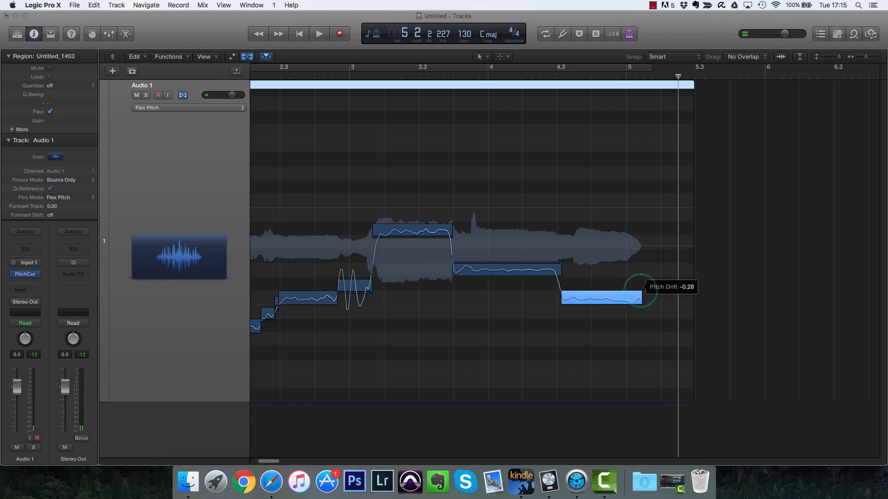
Step: Audition the phrase from bar 4, then from the start of the region
double_click(543, 78)
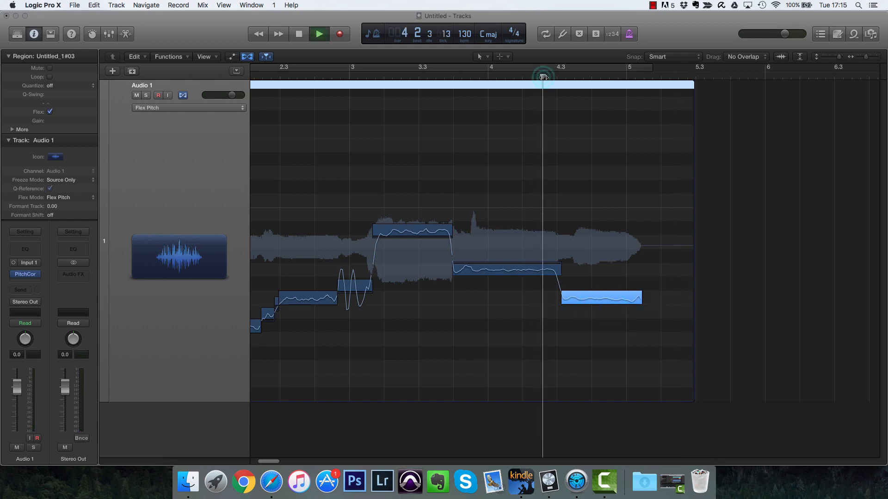
key(space)
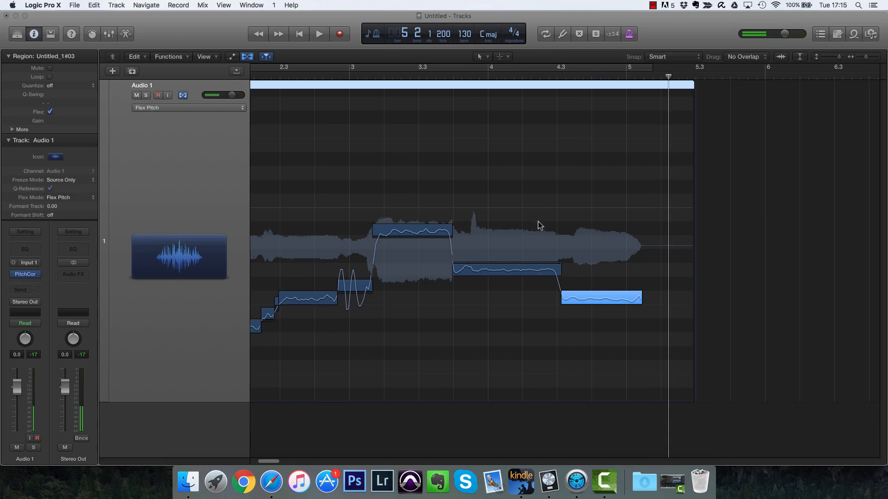
scroll(541, 215, left, 5)
key(Return)
key(space)
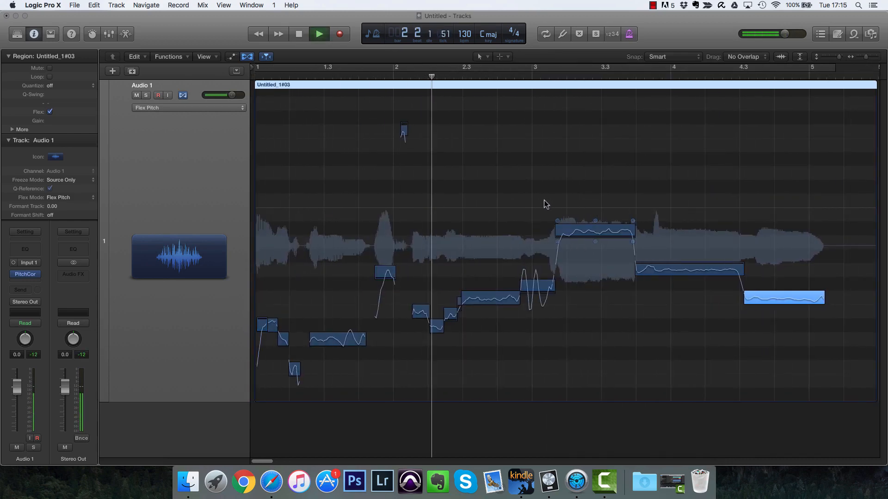
key(space)
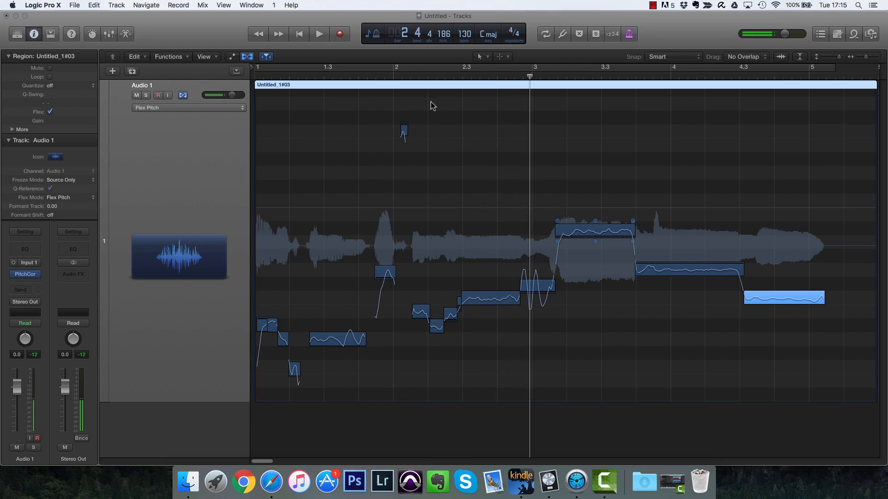
Step: Audition the phrase twice more starting from around bar 2
click(425, 75)
key(space)
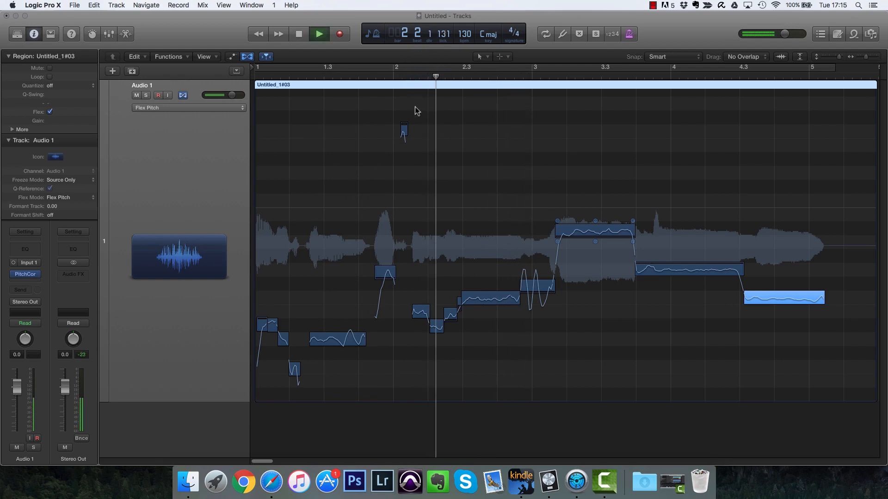
key(space)
click(399, 77)
key(space)
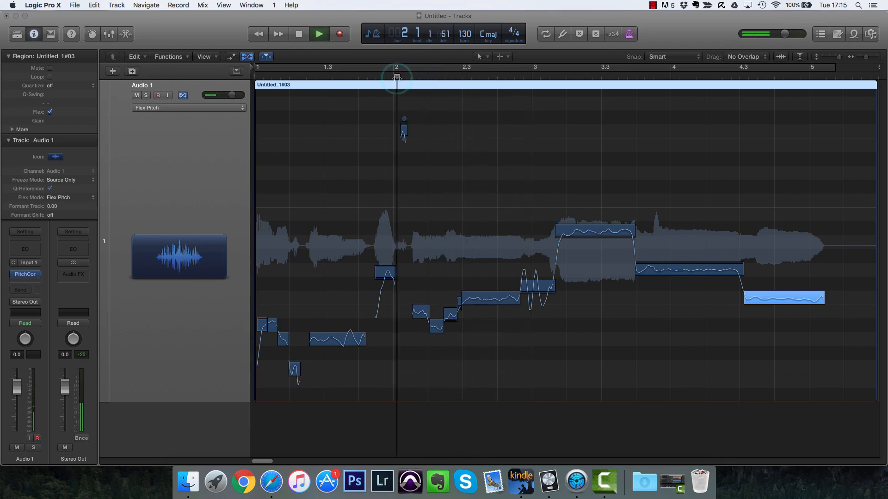
key(space)
Step: Set a cycle range from bar 2 to about beat 3.3 and loop it
drag(394, 68, 575, 70)
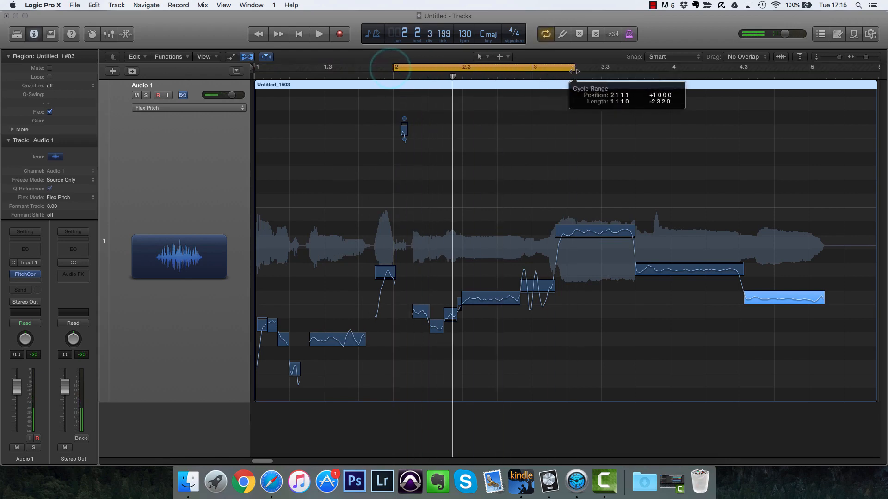
key(space)
Step: Raise the short note near beat 2.2 by one semitone and audition the loop
key(space)
mouse_move(424, 310)
drag(424, 310, 454, 265)
key(space)
key(space)
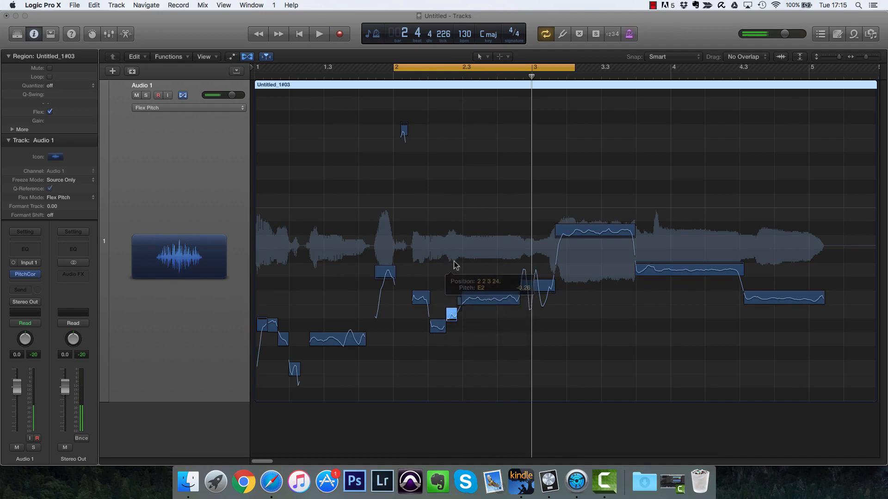
key(space)
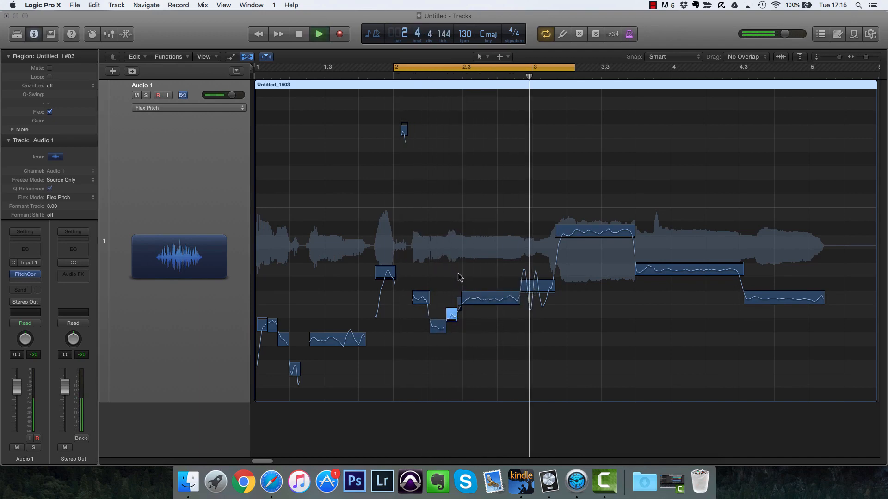
key(space)
Step: Raise the short note near beat 2.2.3 by one semitone and audition the loop
mouse_move(452, 313)
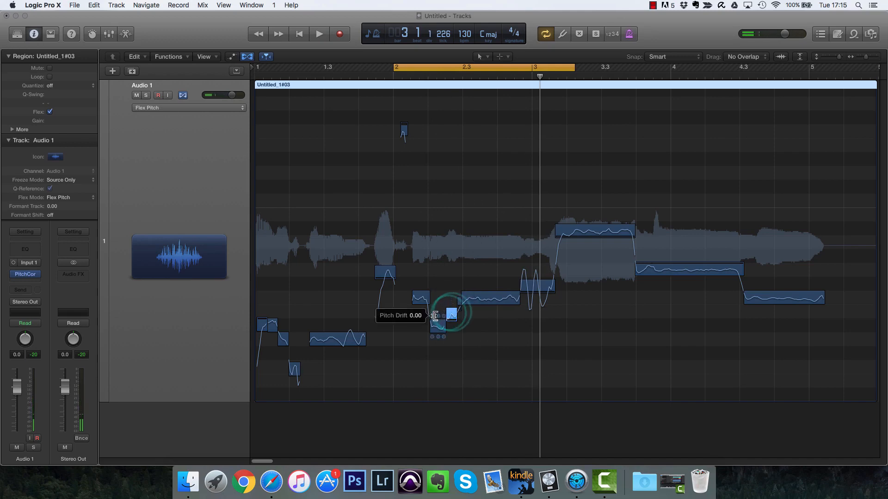
click(452, 311)
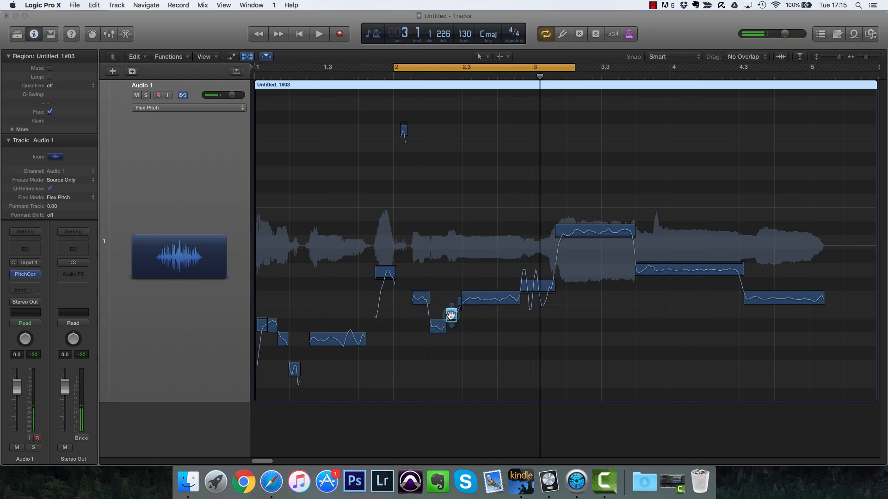
mouse_move(451, 315)
mouse_down()
mouse_move(419, 313)
mouse_move(451, 314)
mouse_up()
key(space)
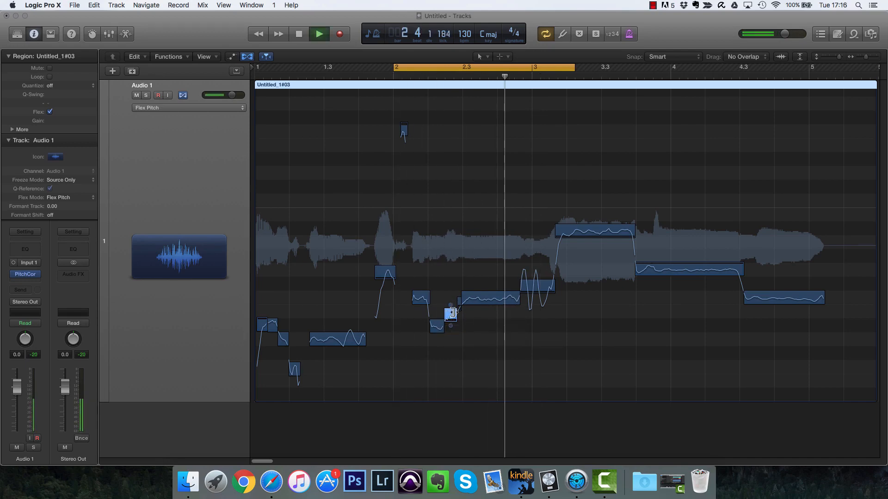
key(space)
drag(451, 314, 451, 301)
key(space)
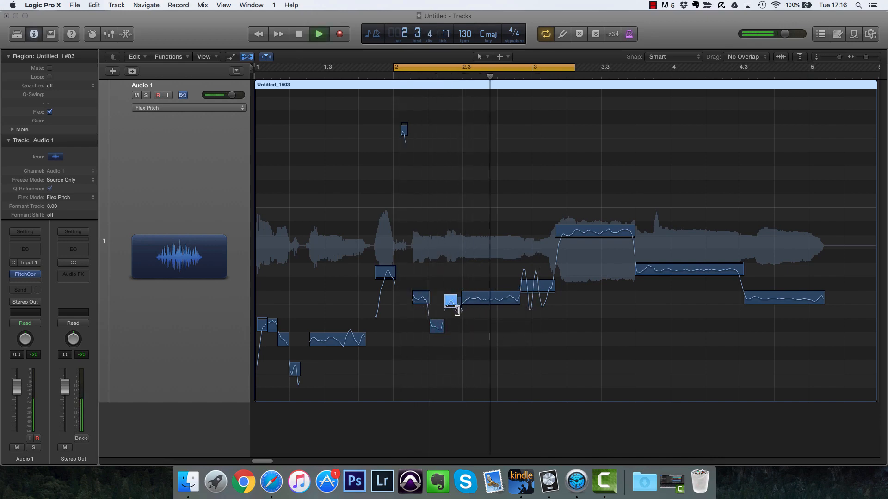
key(space)
Step: Zoom in and adjust the pitch drift of the tiny note near beat 2.2.4, then audition it
click(458, 300)
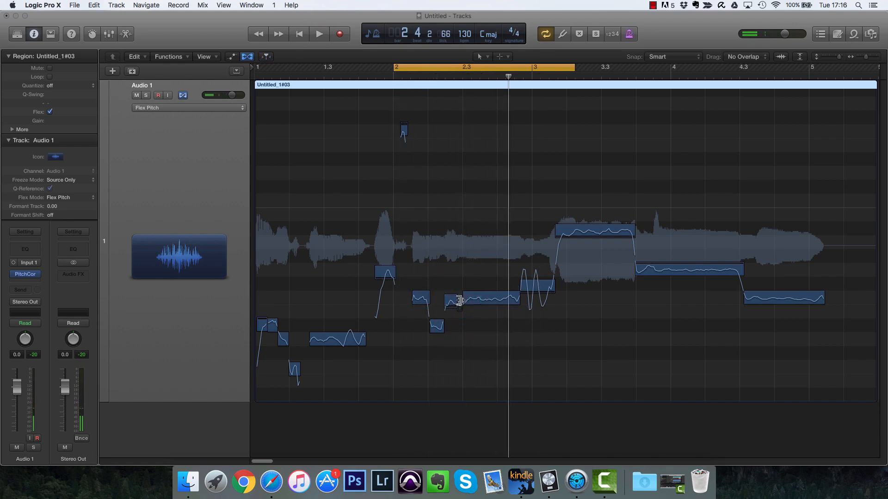
key(super+Right)
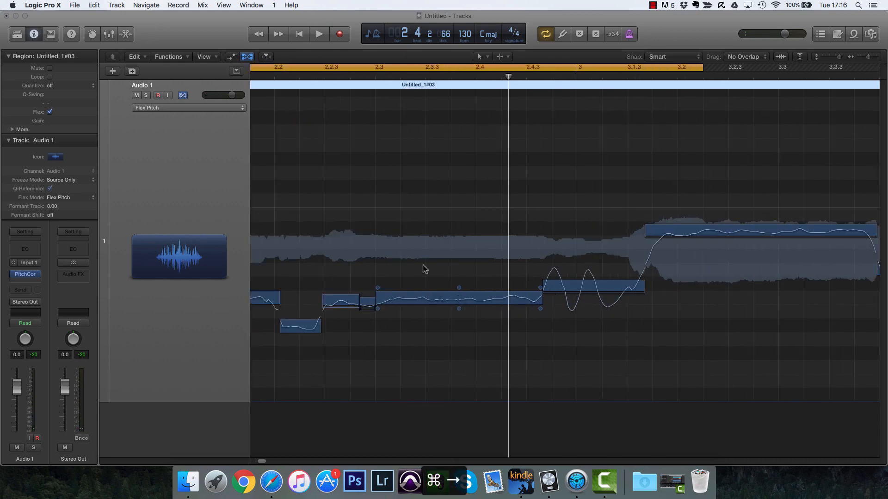
mouse_move(368, 302)
drag(367, 294, 370, 227)
key(space)
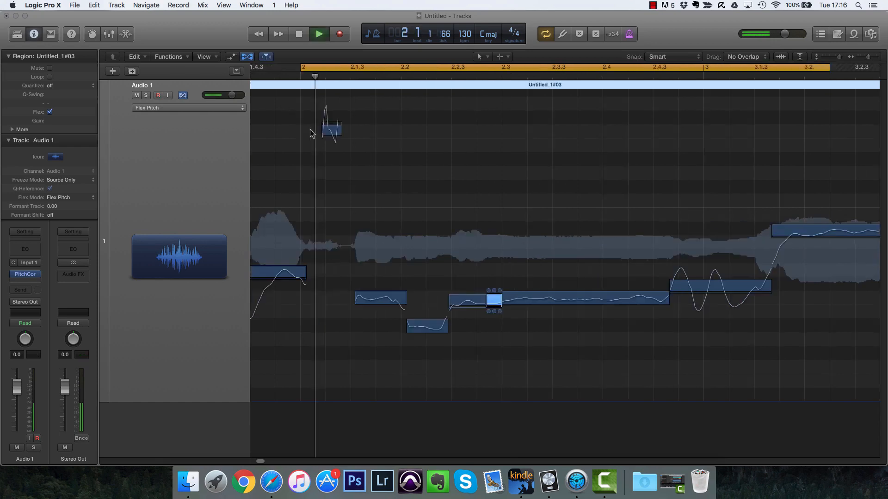
key(space)
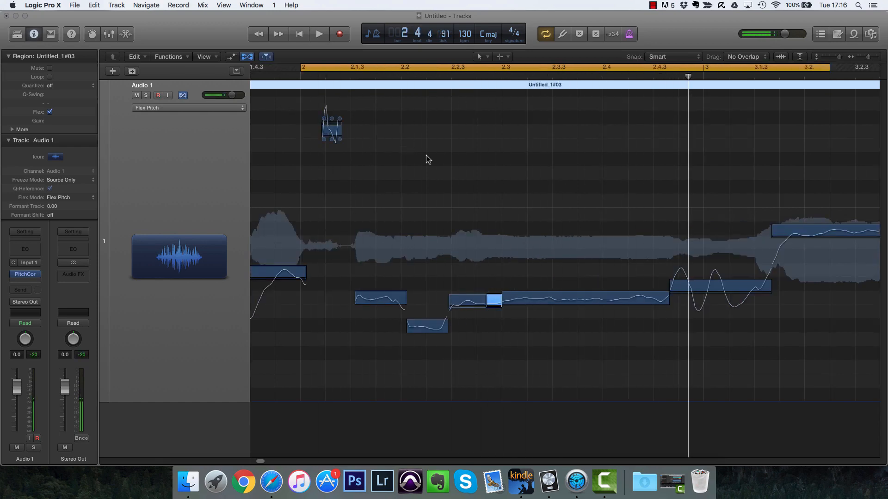
Step: Zoom back out and undo the last twelve pitch edits
key(super+Left)
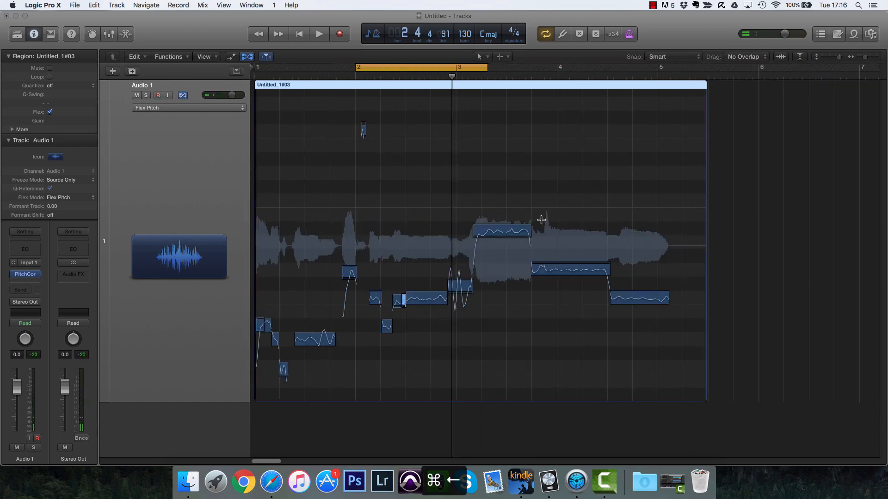
key(super+z)
key(super+z)
key(super+z)
key(super+z)
key(super+z)
key(super+z)
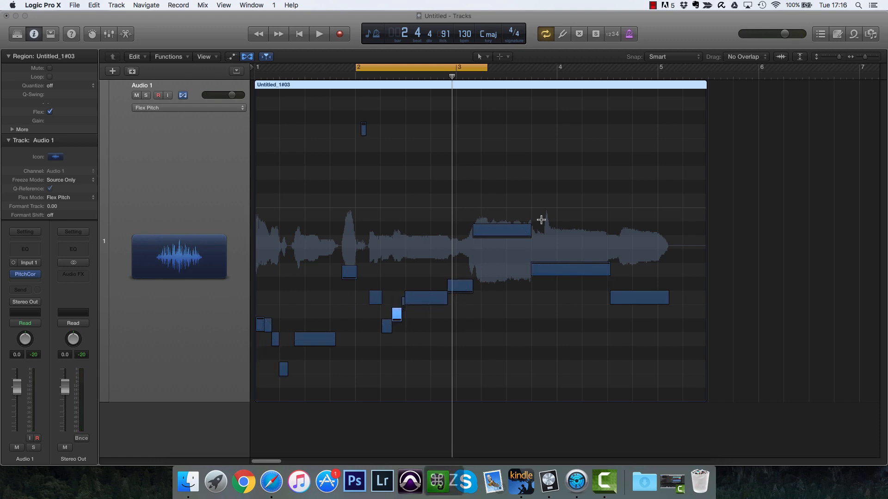
key(super+z)
key(super+z)
key(super+z)
key(super+z)
key(super+z)
key(super+z)
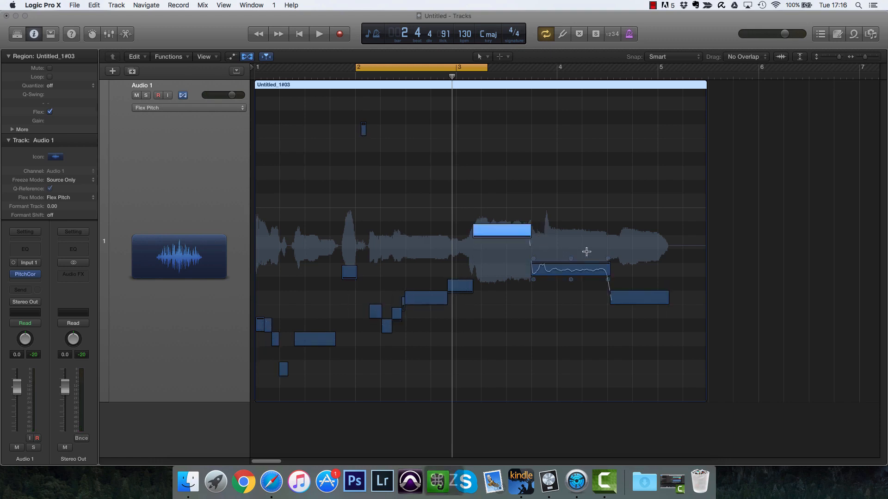
key(super+z)
key(super+z)
key(super+z)
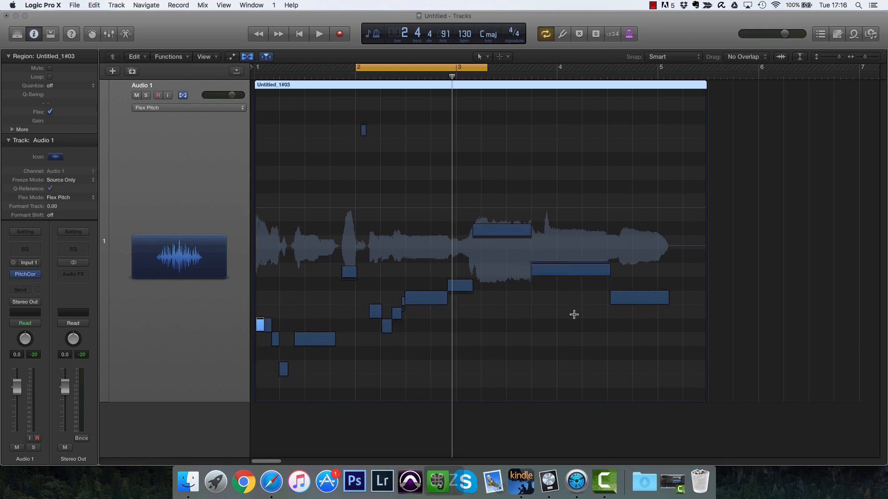
key(super+z)
key(super+z)
key(super+z)
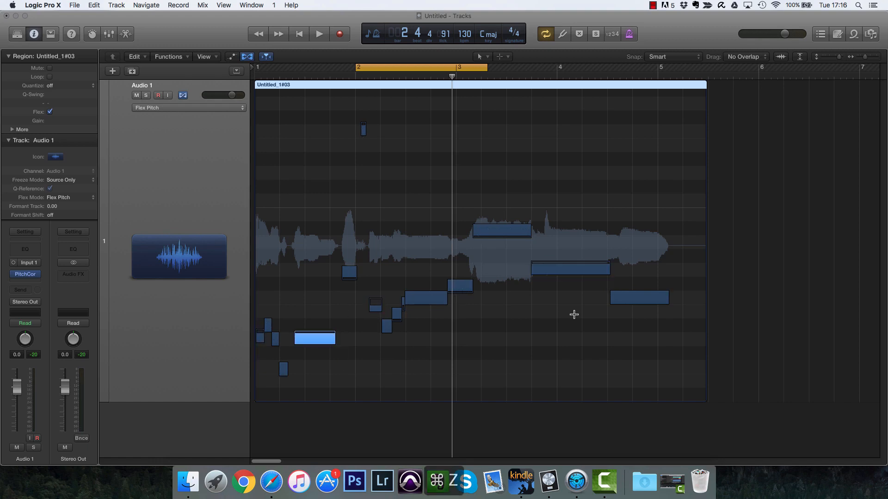
Step: Set the final note's vibrato to about 80%, auditioning it from around bar 4
click(470, 348)
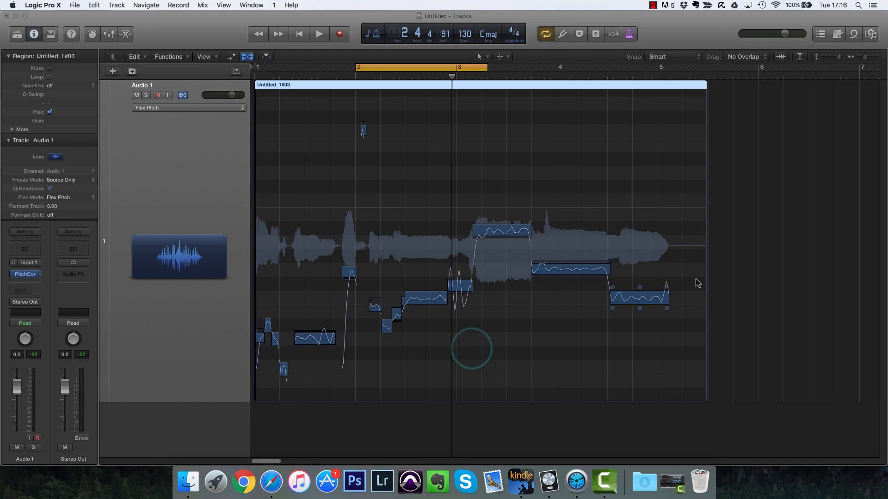
drag(640, 309, 640, 307)
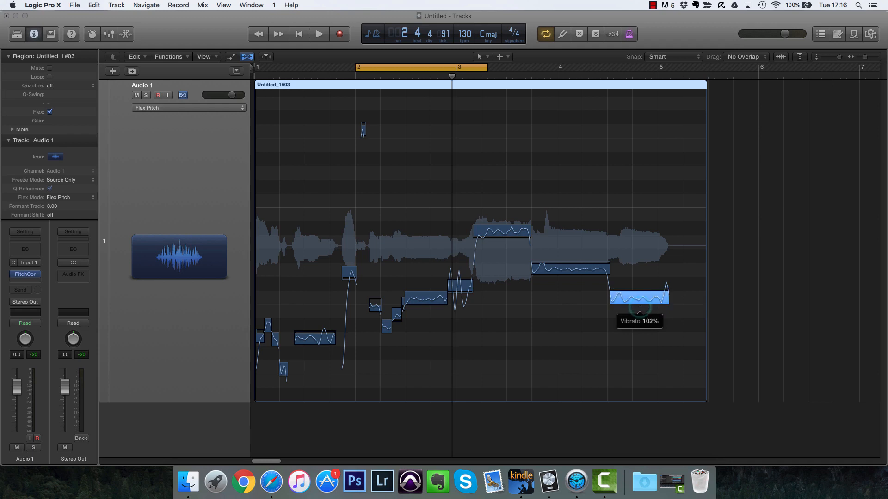
key(space)
click(631, 77)
key(space)
click(591, 75)
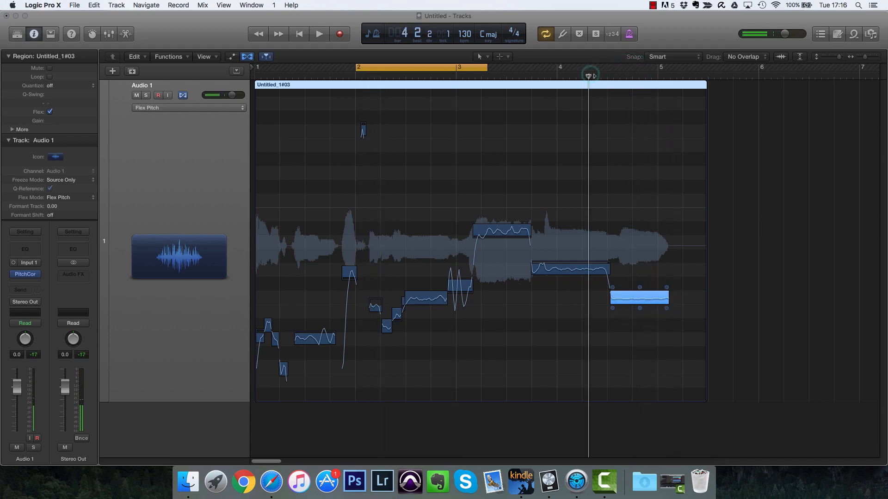
key(space)
drag(639, 308, 640, 311)
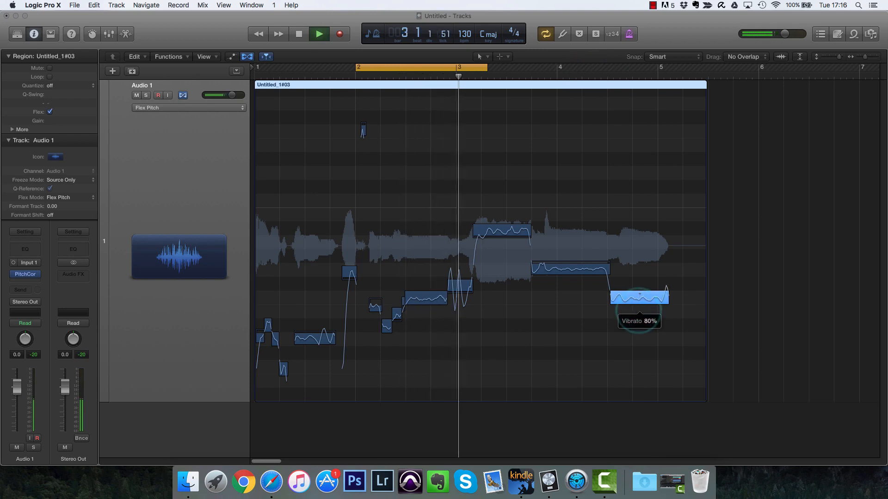
key(space)
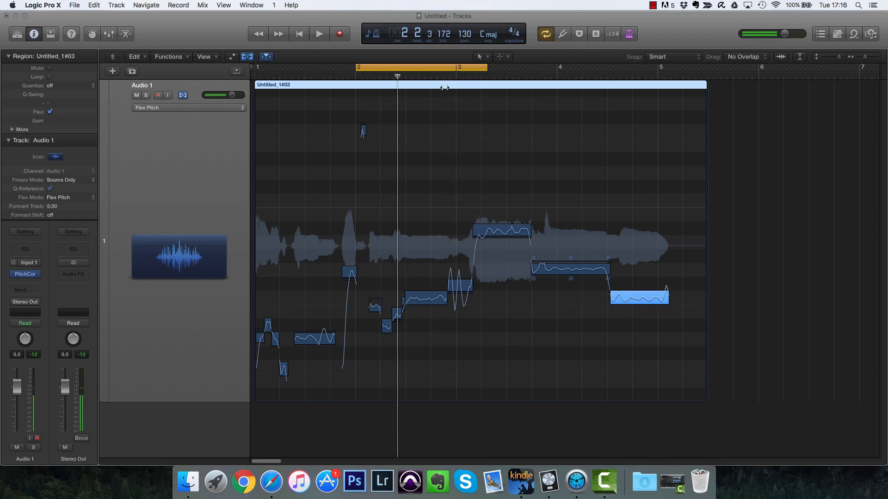
Step: Turn off the cycle and play the phrase from around bar 2 to the end
click(421, 64)
key(space)
mouse_move(558, 220)
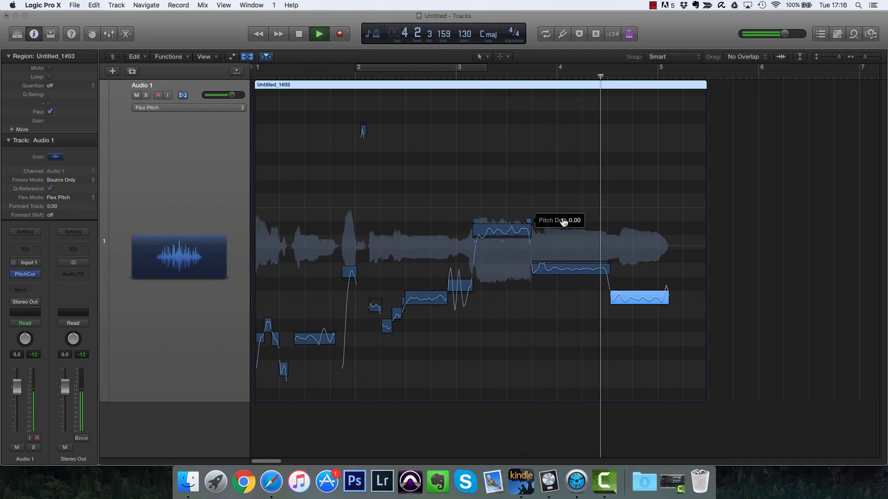
mouse_move(641, 309)
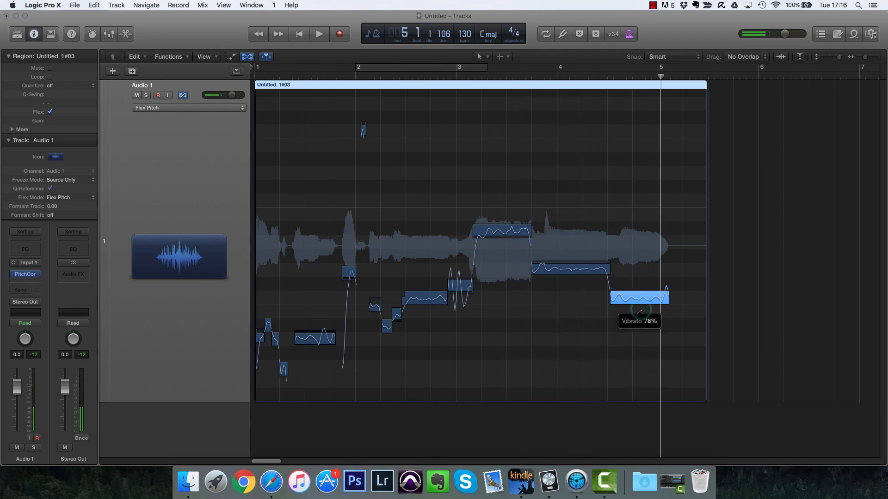
Step: Audition the phrase from bar 3 and inspect the two long notes that follow it
key(space)
click(594, 74)
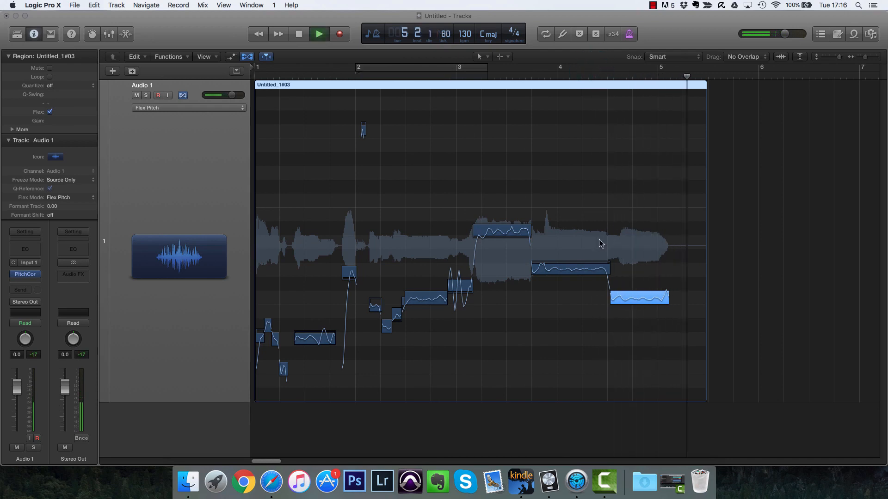
click(455, 75)
click(475, 220)
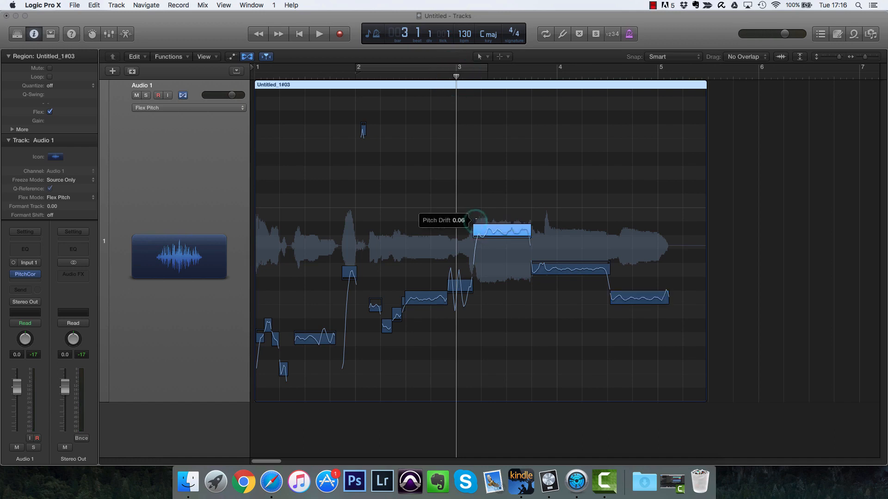
key(space)
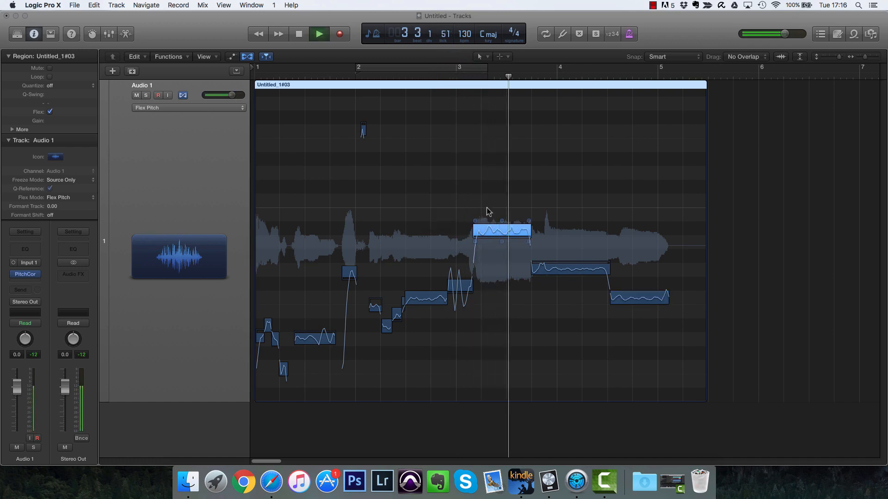
key(space)
mouse_move(502, 245)
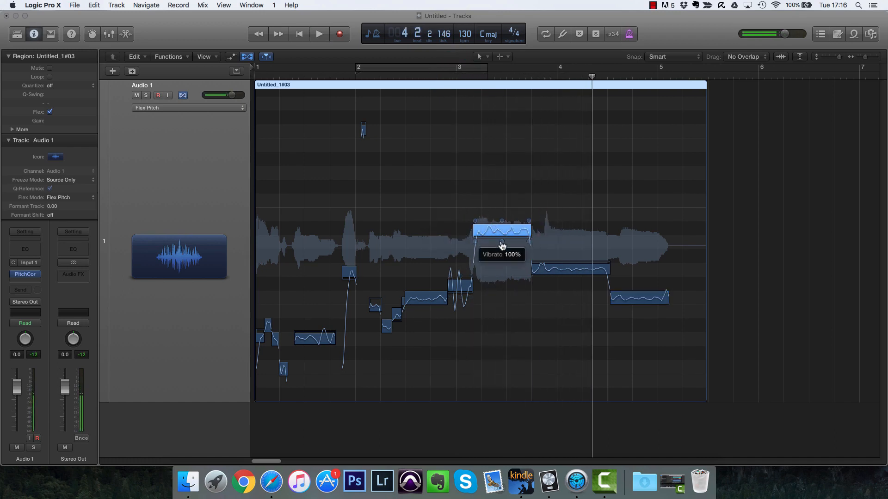
click(571, 280)
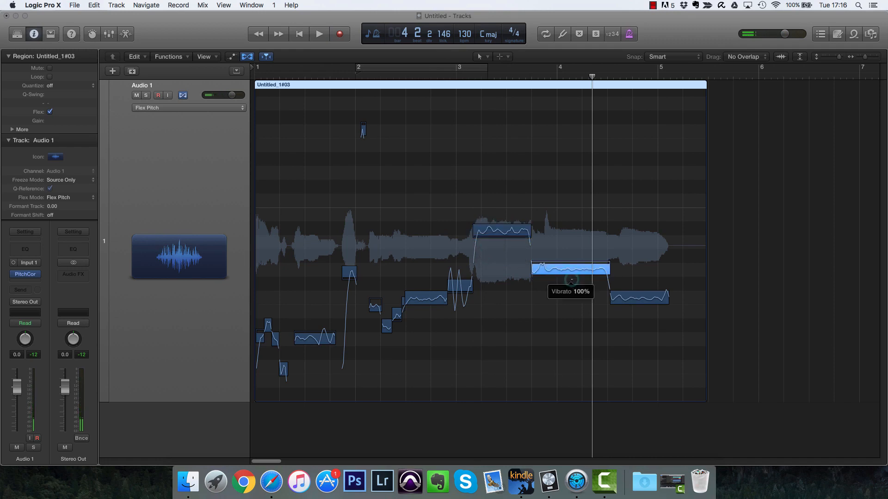
Step: Play the vocal from around bar 2, then play the whole region from its beginning
click(392, 74)
key(space)
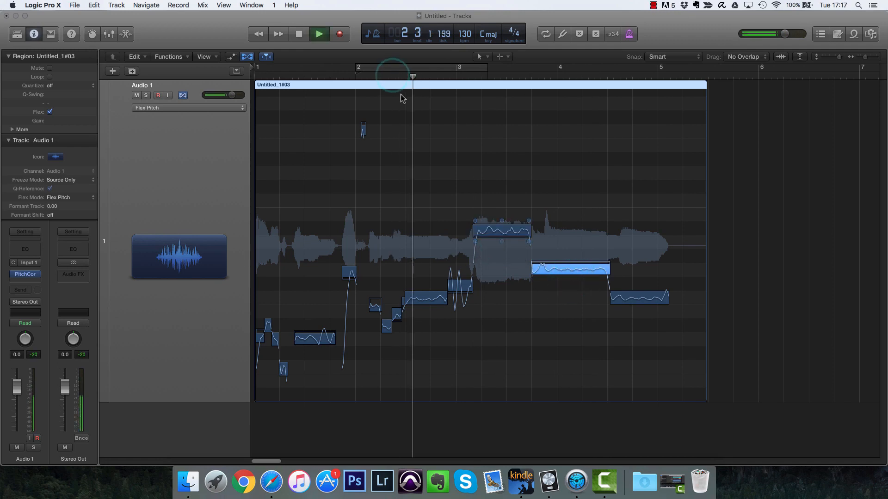
key(space)
key(Return)
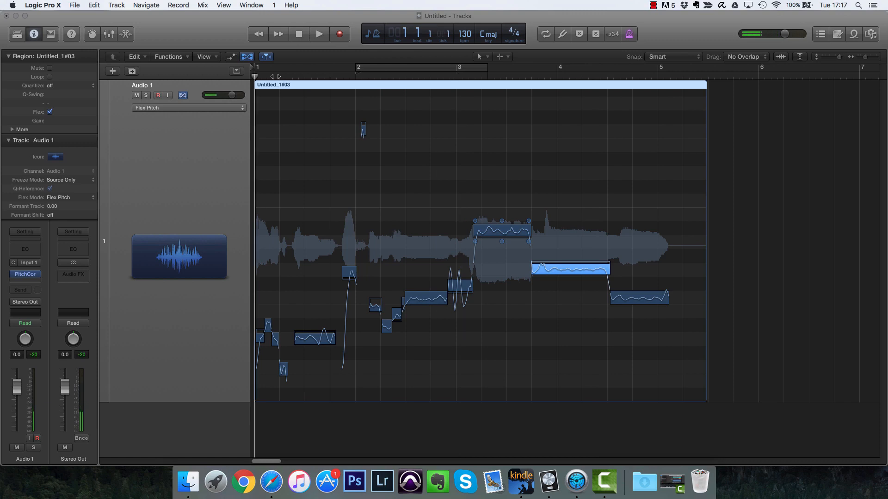
key(space)
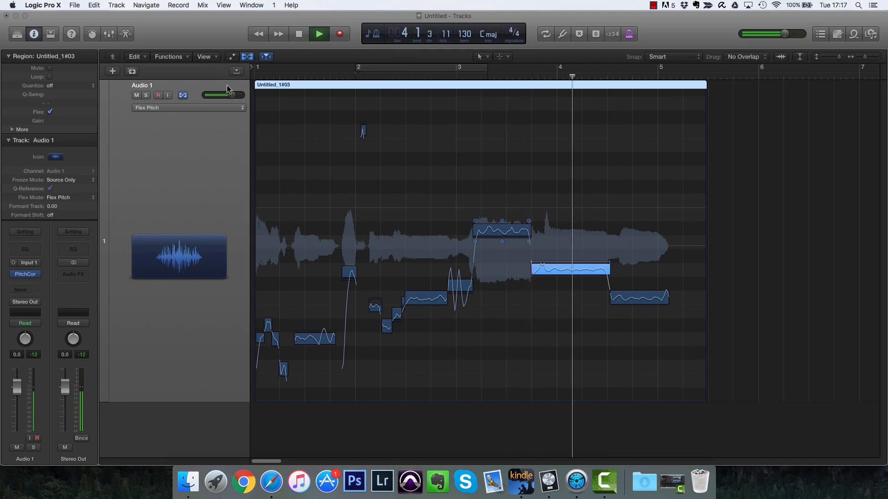
key(space)
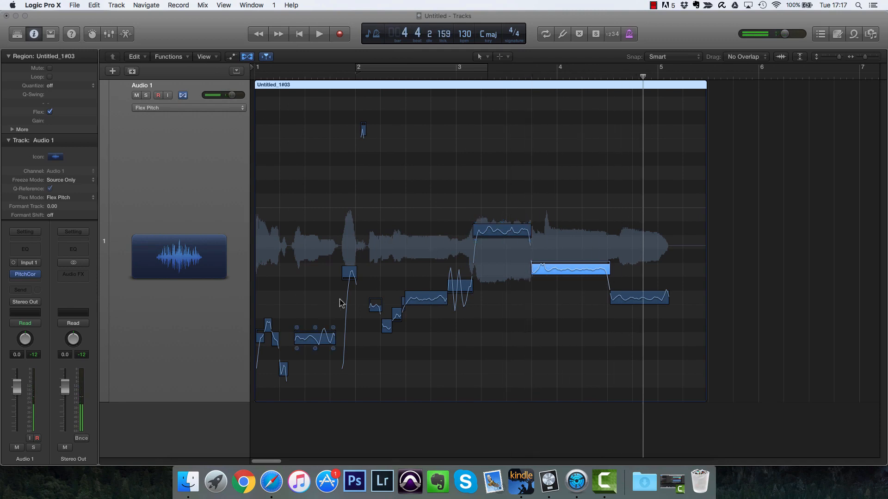
Step: Toggle the Flex view off and on to compare, selecting the long note near bar 1.3
key(super+f)
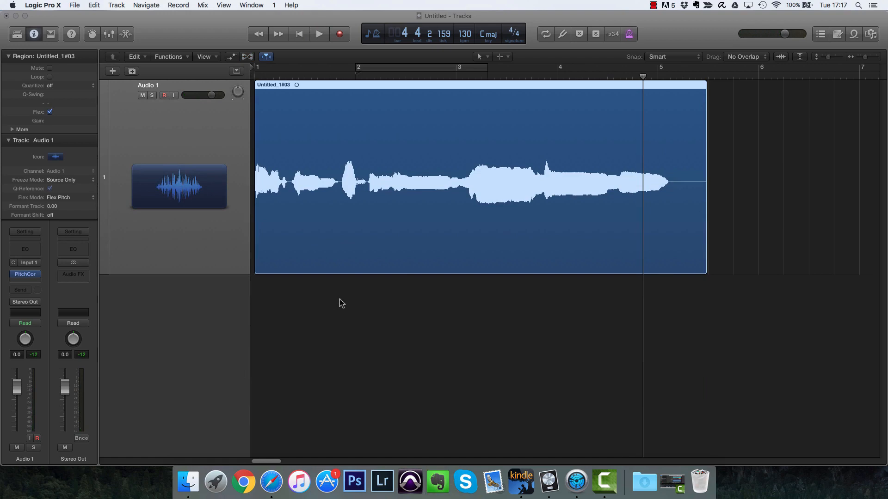
key(super+f)
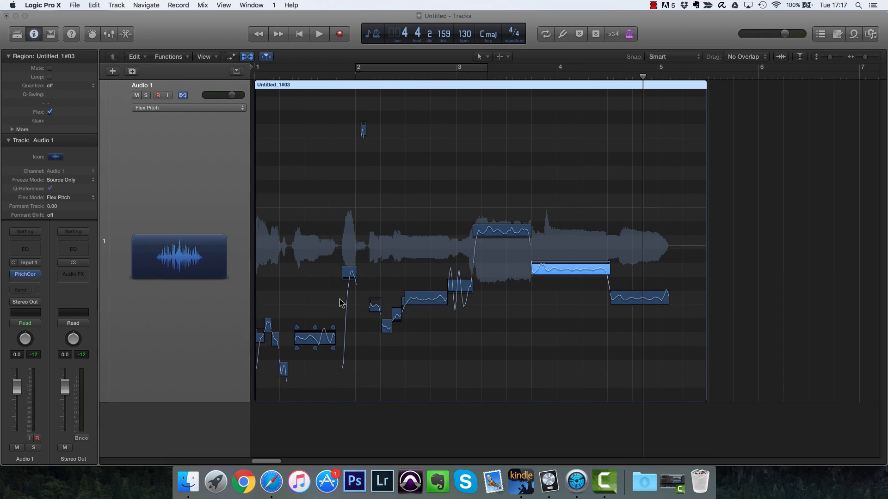
drag(315, 348, 315, 351)
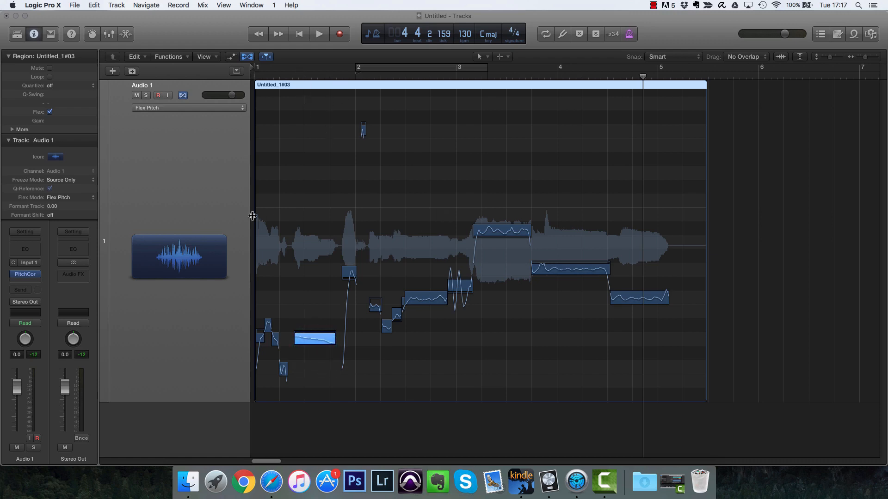
key(super+f)
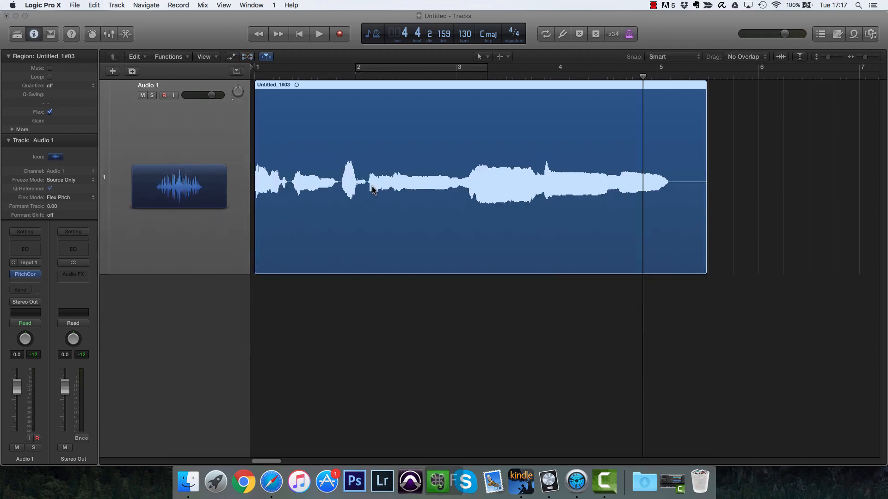
Step: Open the region in the track editor and keep Flex Pitch as its flex mode
double_click(373, 189)
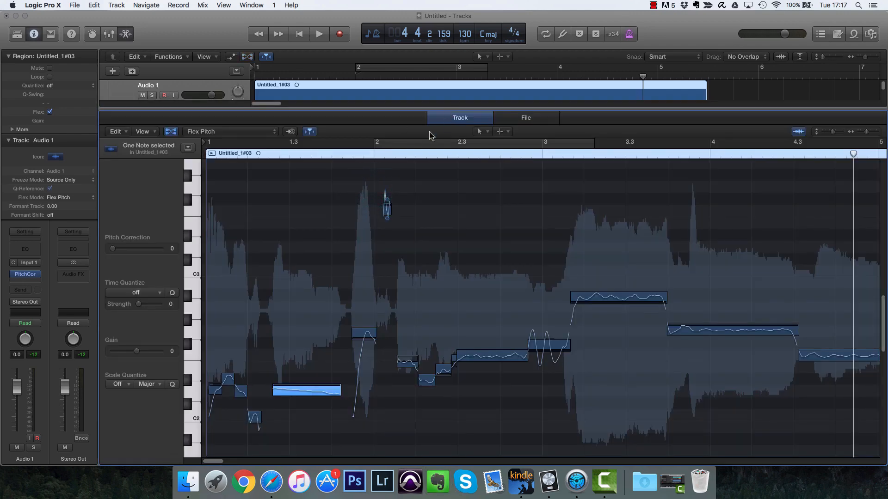
click(170, 132)
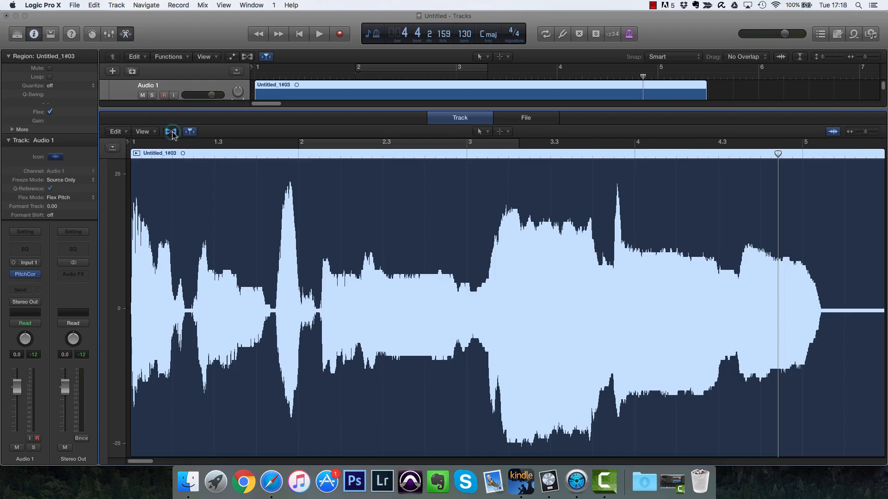
click(171, 132)
click(209, 135)
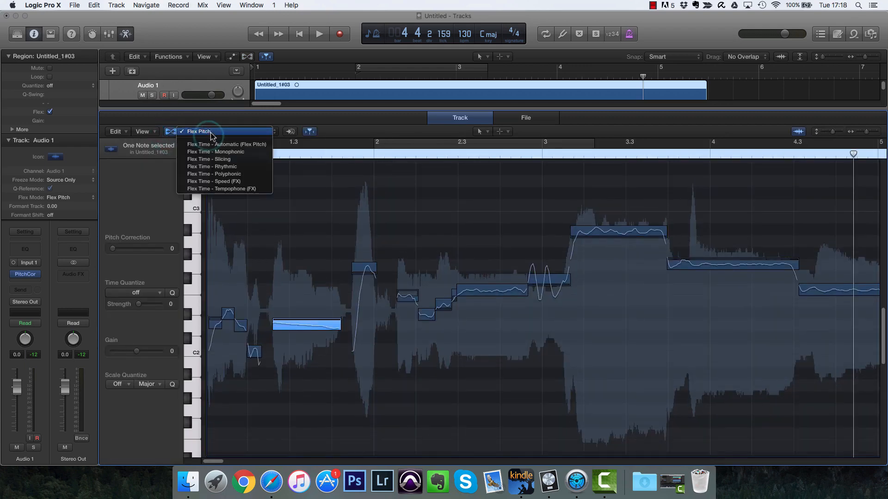
click(210, 132)
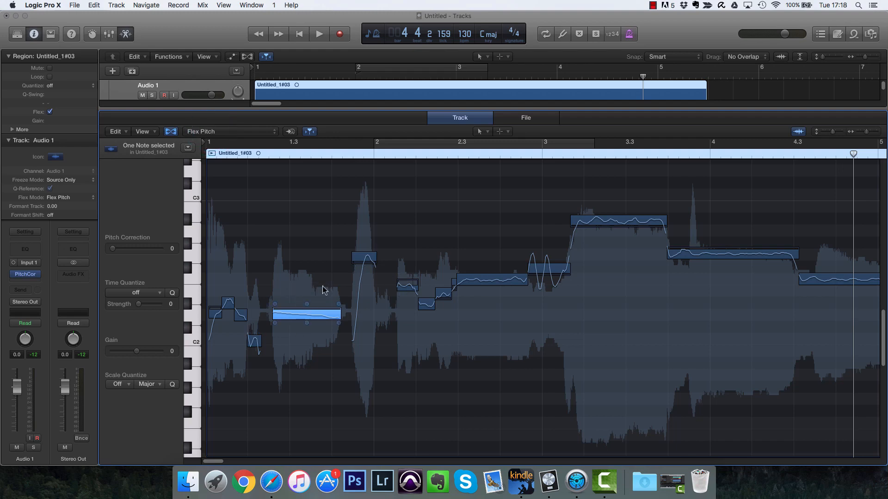